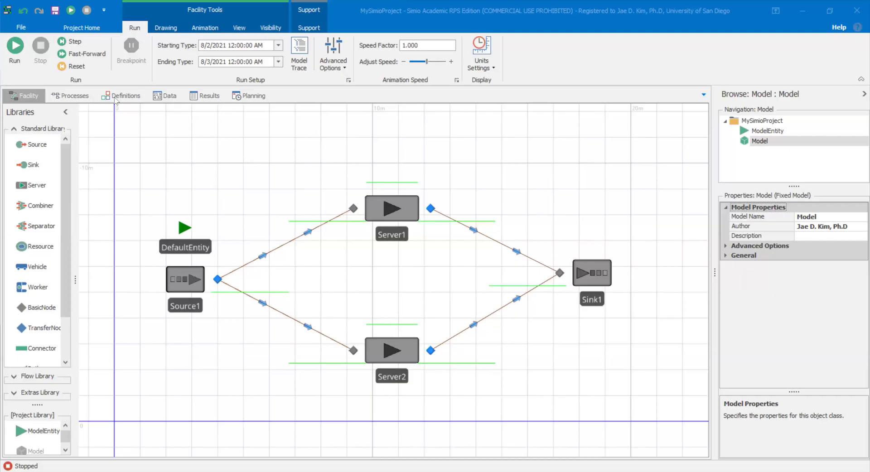
# - Examine the state variable definitions of Model and ModelEntity, and the element definitions of ModelEntity
pyautogui.click(119, 95)
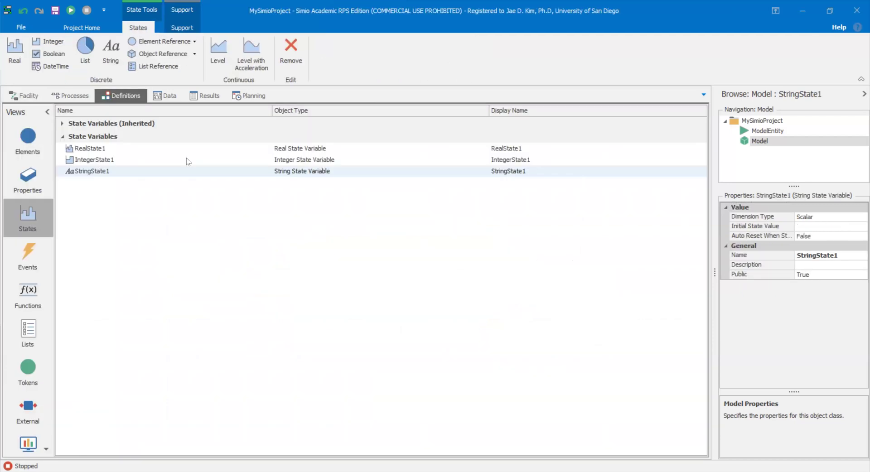
pyautogui.click(757, 142)
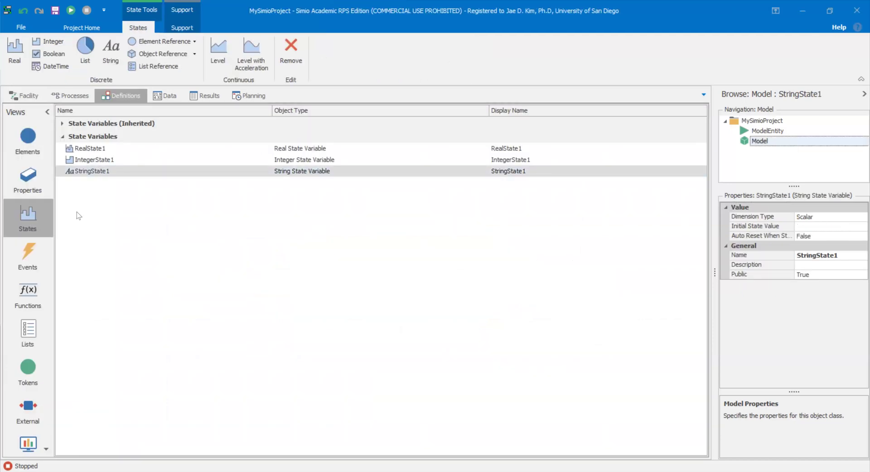
pyautogui.click(770, 132)
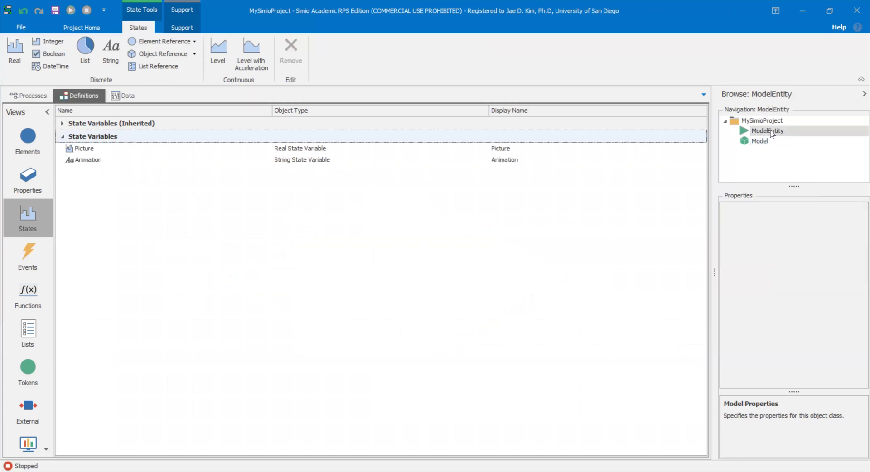
pyautogui.click(27, 139)
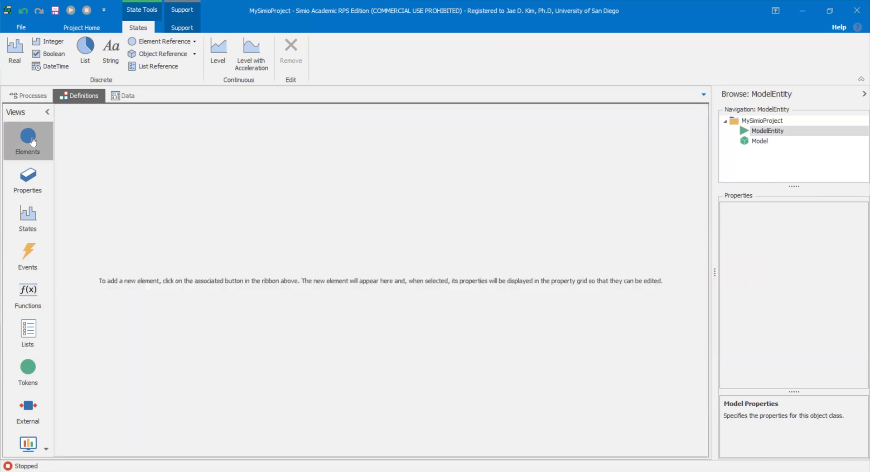
pyautogui.click(28, 95)
pyautogui.click(74, 95)
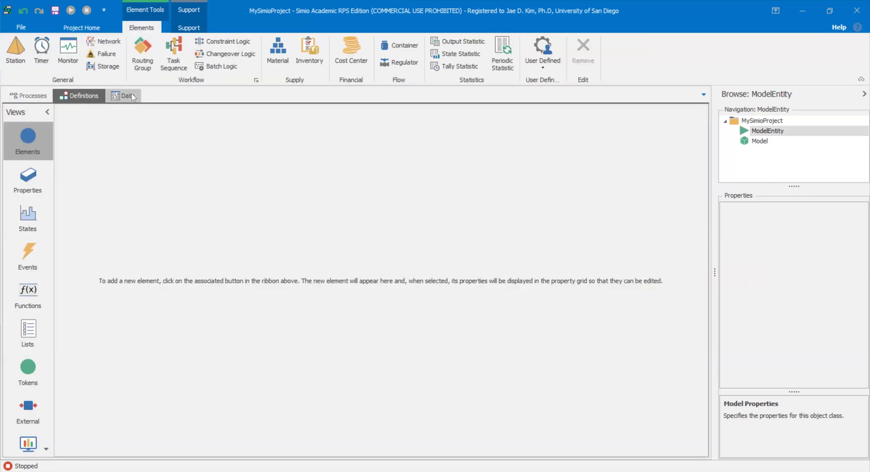
pyautogui.click(28, 218)
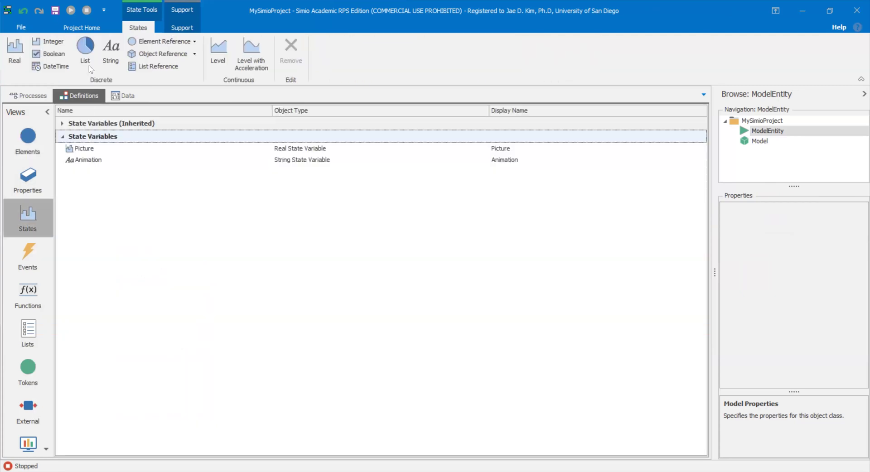
# - Add two real, two integer and one Boolean state variable to ModelEntity
pyautogui.click(17, 54)
pyautogui.click(18, 53)
pyautogui.click(45, 43)
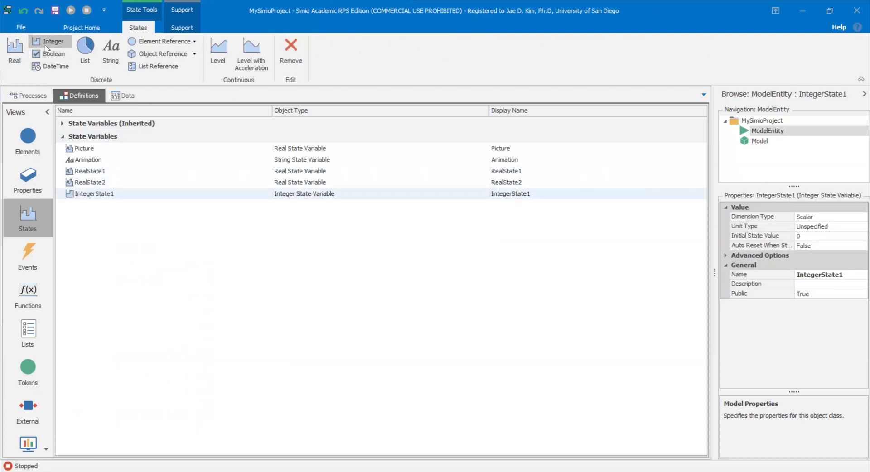
pyautogui.click(45, 43)
pyautogui.click(50, 53)
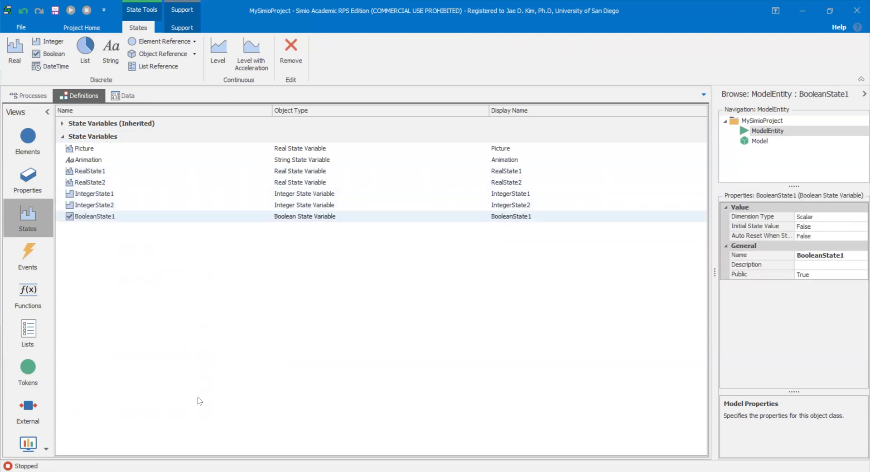
# - Remove the trial real, integer and Boolean state variables from ModelEntity, keeping Picture and Animation
pyautogui.click(299, 53)
pyautogui.click(300, 54)
pyautogui.click(299, 54)
pyautogui.click(299, 54)
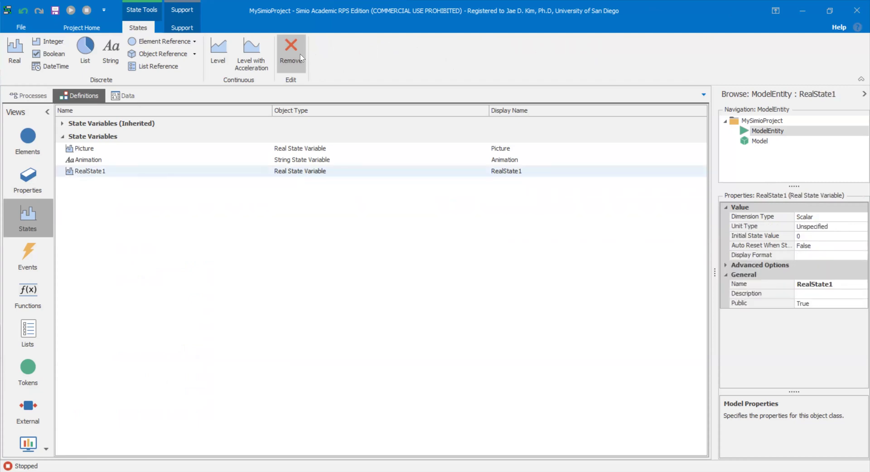
pyautogui.click(300, 53)
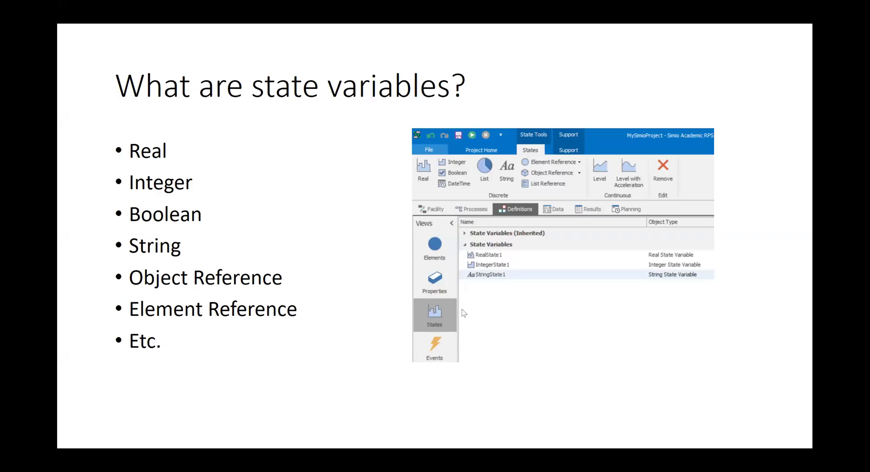
pyautogui.click(463, 312)
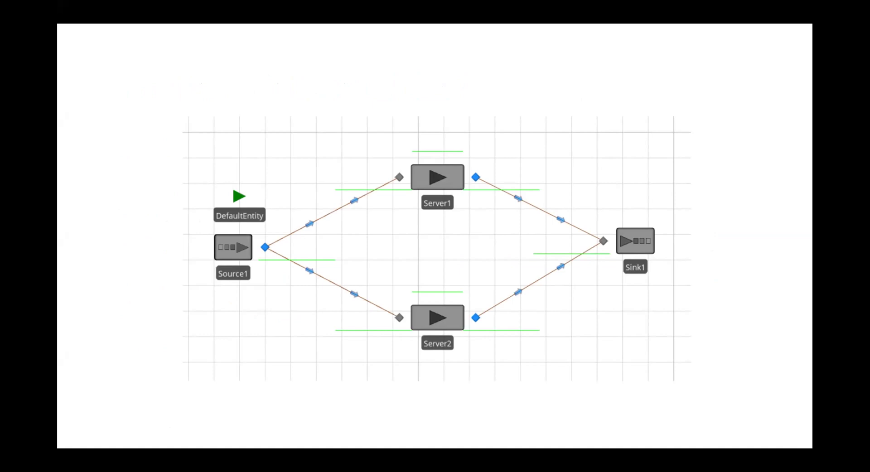
pyautogui.click(411, 227)
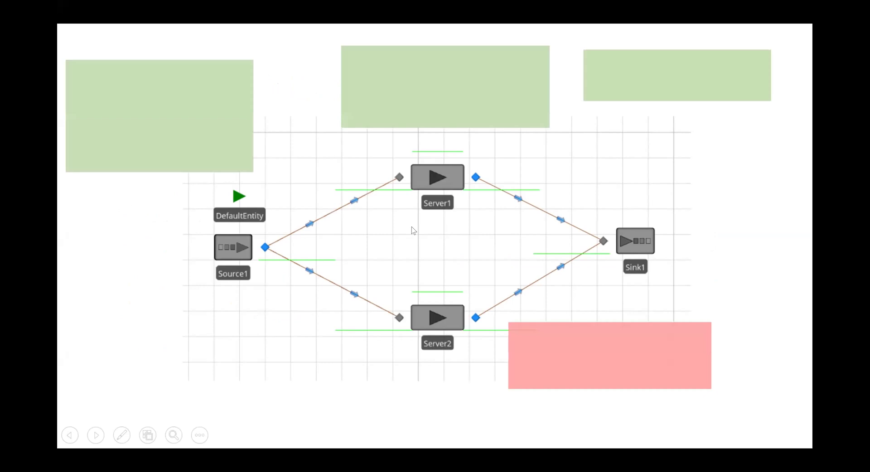
pyautogui.click(411, 226)
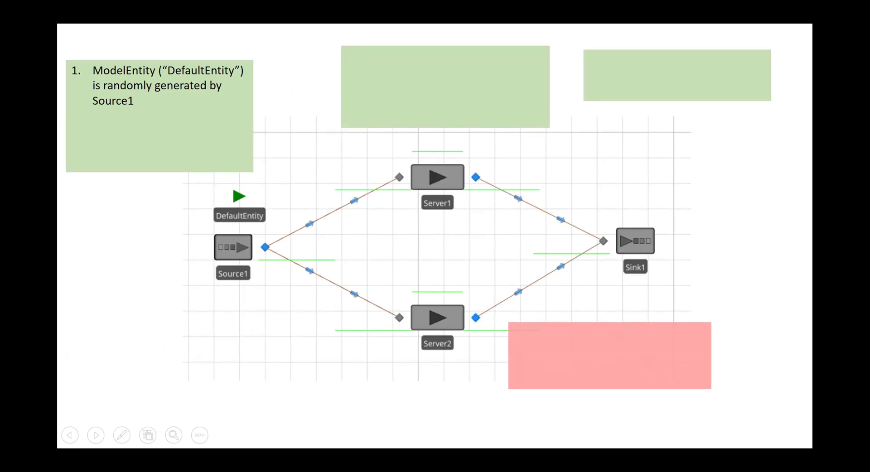
pyautogui.click(260, 90)
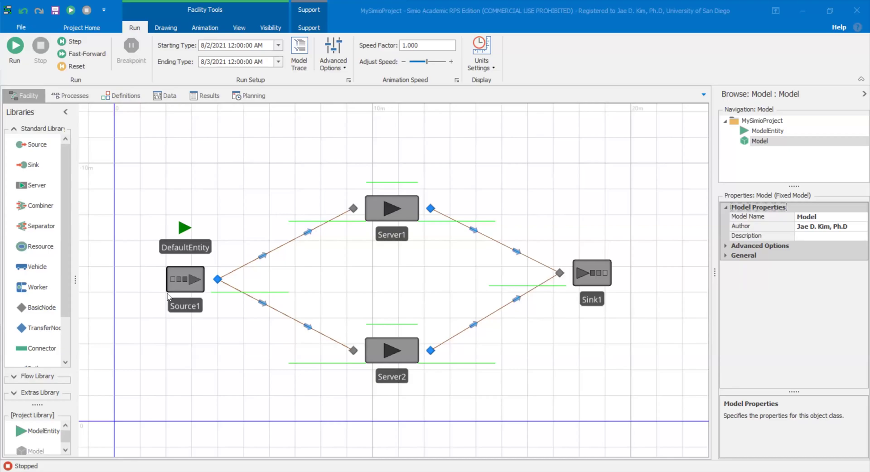
# - Inspect the interarrival time expression of Source1 and its units, widening the property display for readability
pyautogui.click(184, 280)
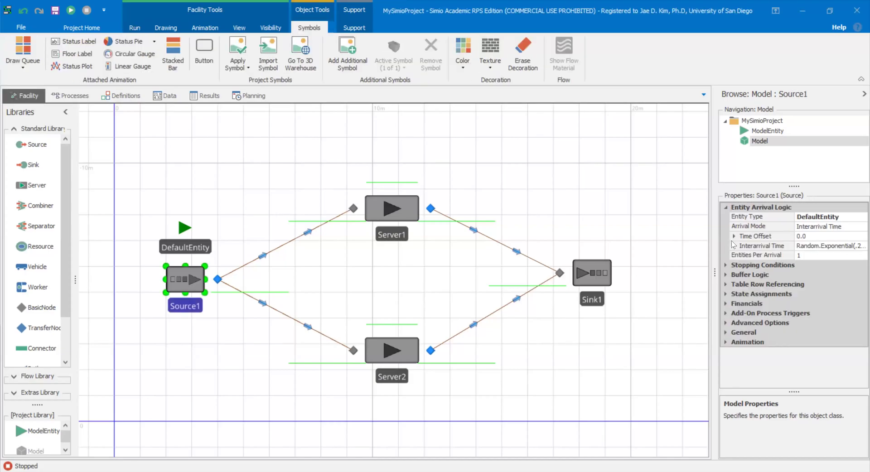
pyautogui.moveTo(658, 257); pyautogui.dragTo(656, 258)
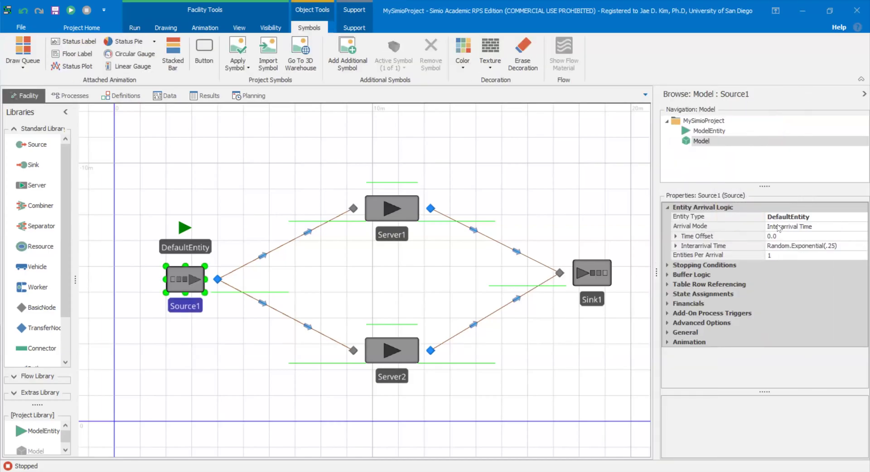
pyautogui.moveTo(763, 228); pyautogui.dragTo(740, 229)
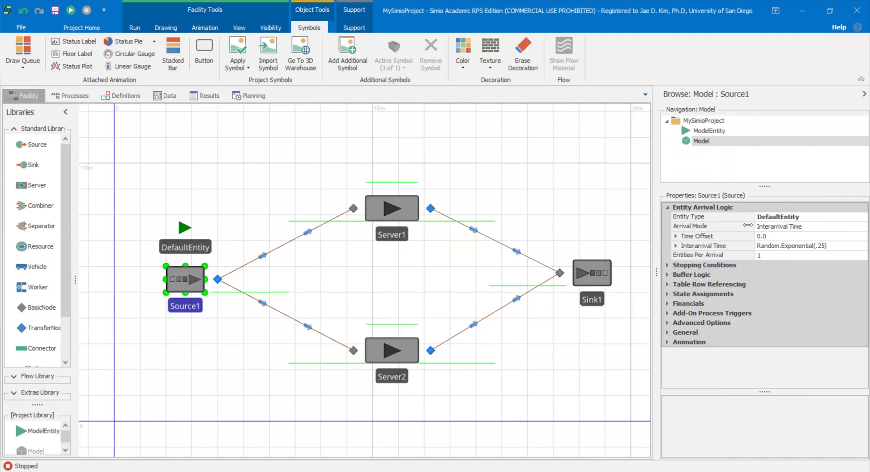
pyautogui.click(823, 249)
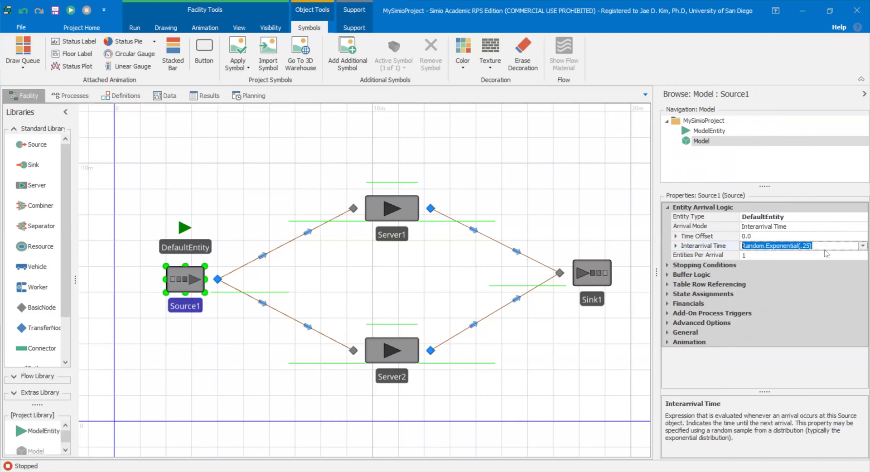
pyautogui.click(676, 246)
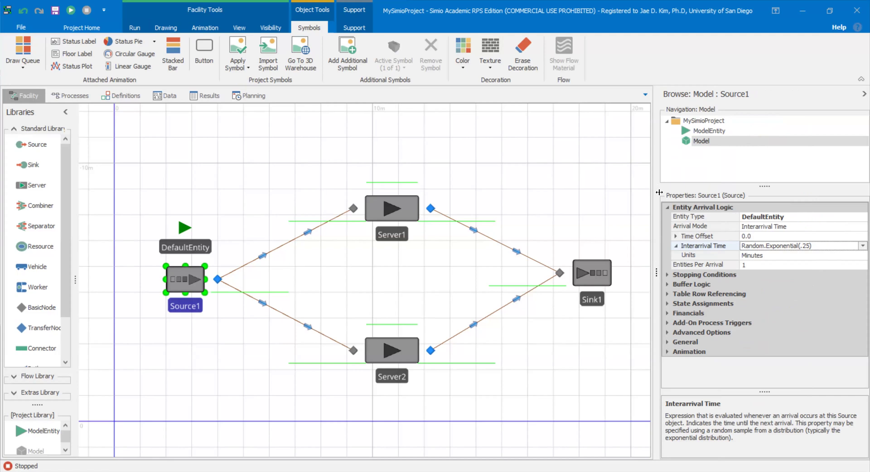
# - Add a real state variable named TimeServ to ModelEntity
pyautogui.click(702, 132)
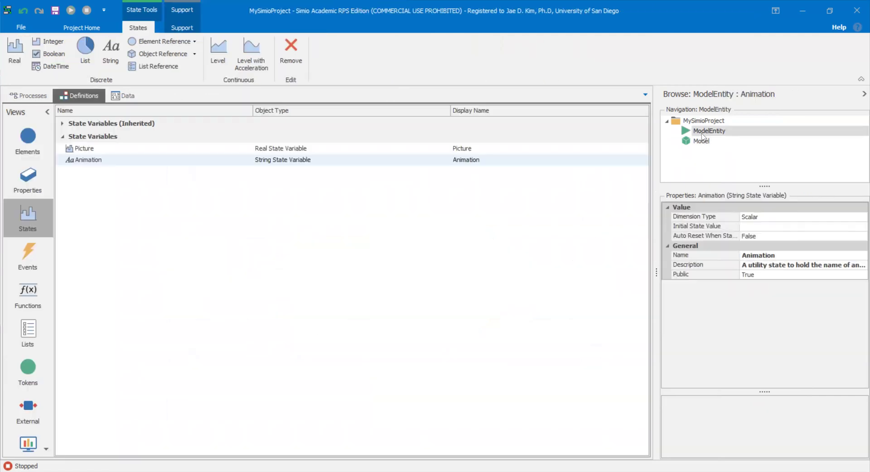
pyautogui.click(18, 59)
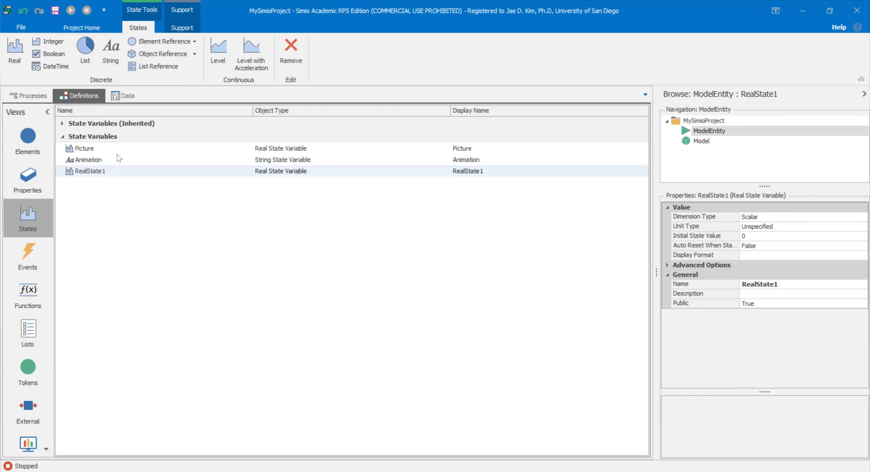
pyautogui.click(120, 172)
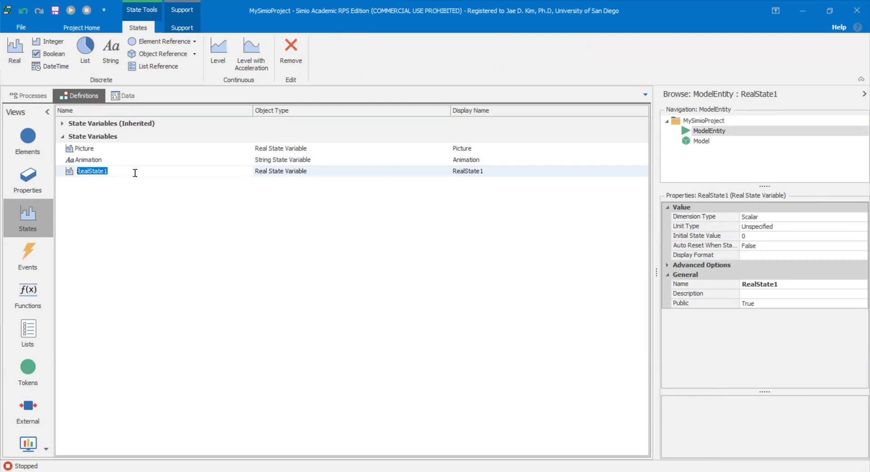
pyautogui.write('TimeServ')
pyautogui.press('Return')
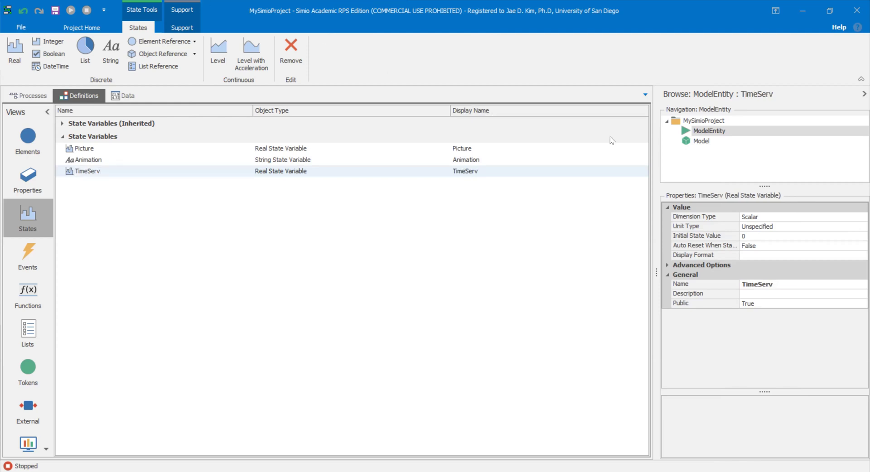
pyautogui.click(702, 139)
pyautogui.click(702, 131)
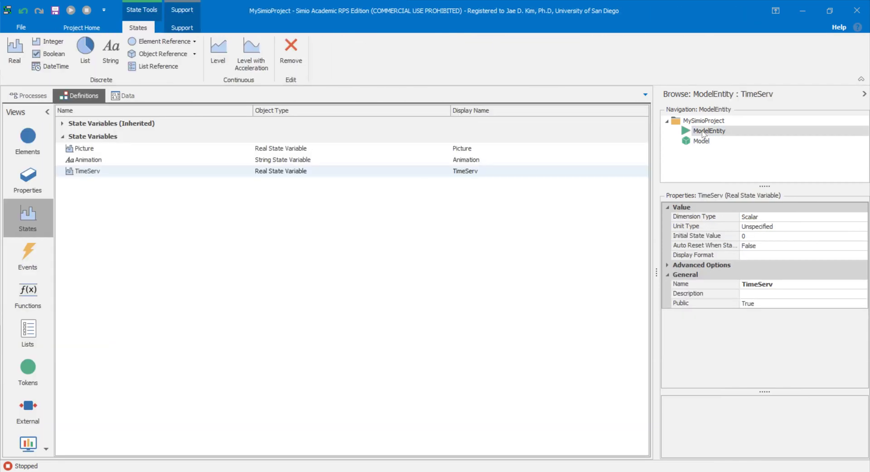
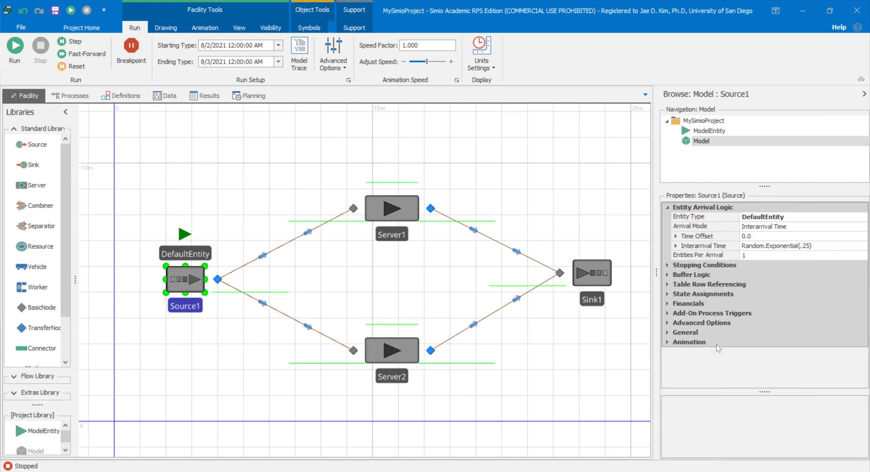
# - Add a Before Exiting state assignment row to Source1
pyautogui.click(667, 295)
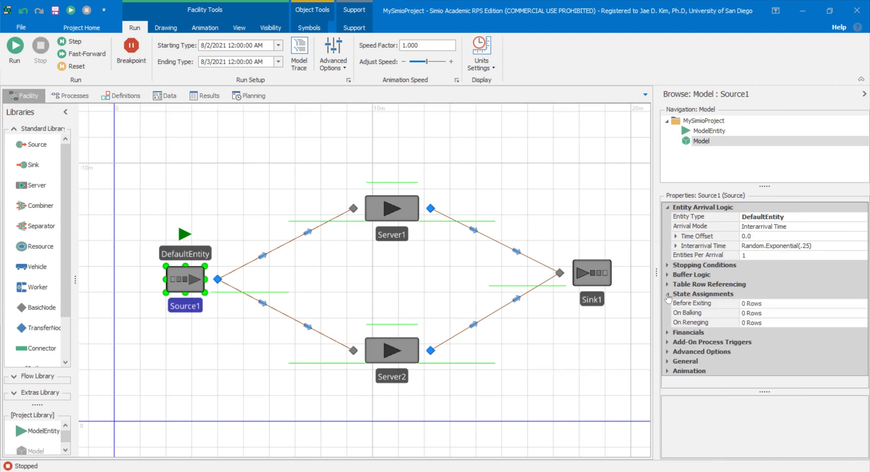
pyautogui.click(856, 307)
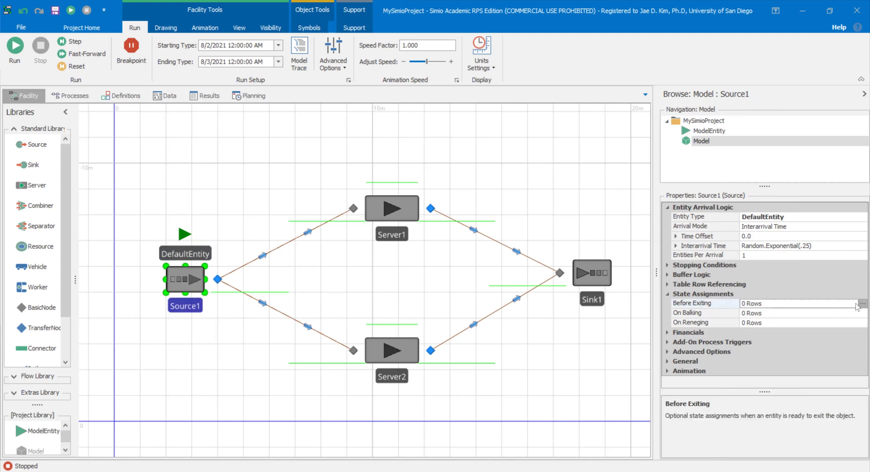
pyautogui.click(861, 304)
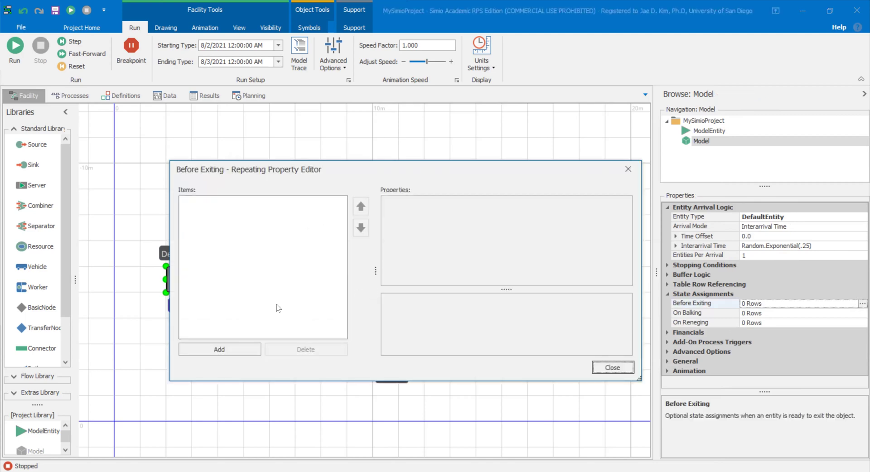
pyautogui.click(243, 346)
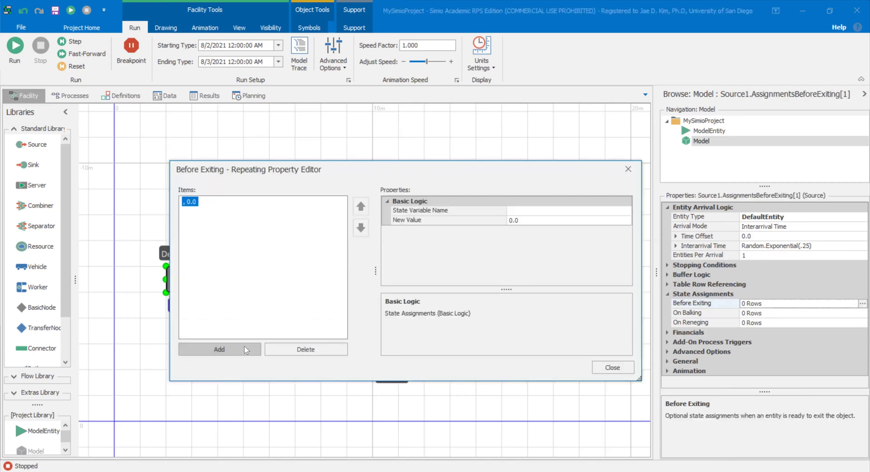
# - Set the assignment's state variable name to ModelEntity.TimeServ
pyautogui.click(629, 208)
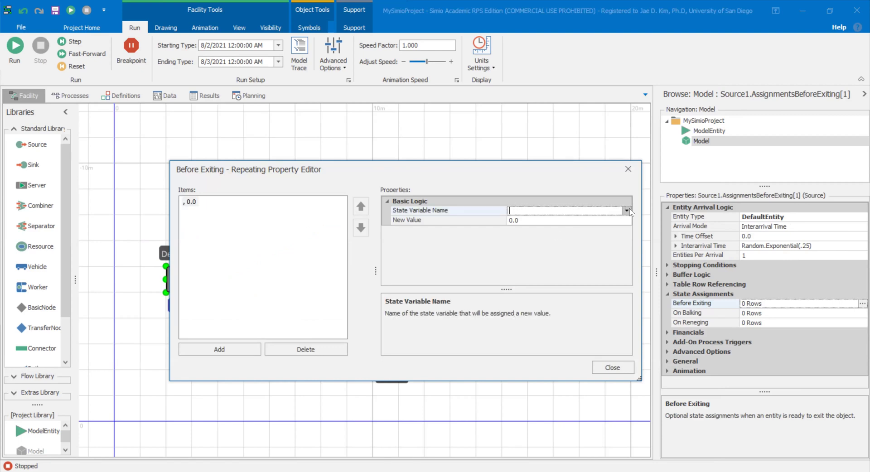
pyautogui.click(626, 210)
pyautogui.click(554, 222)
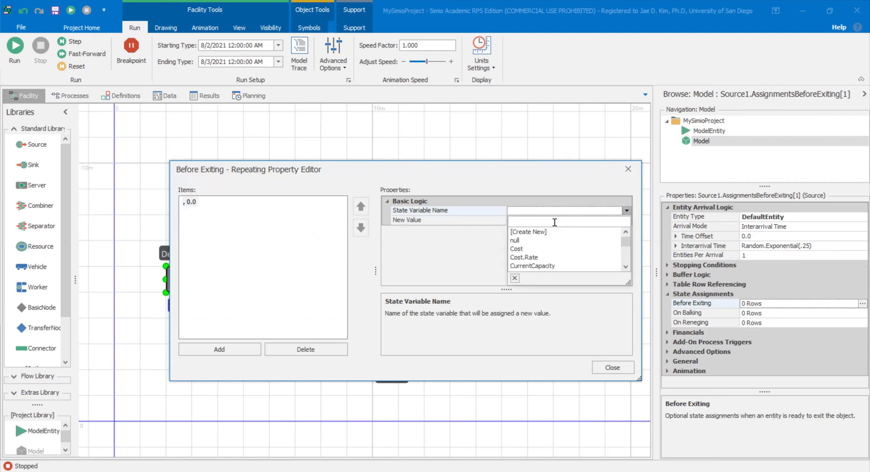
pyautogui.write('model')
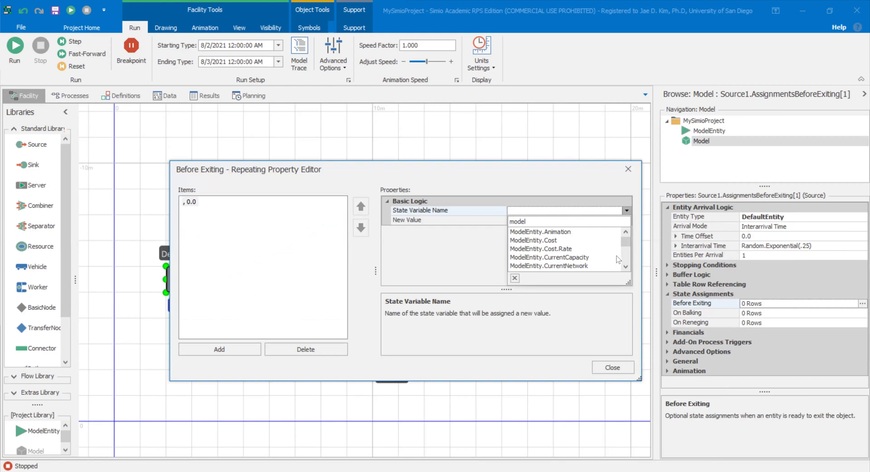
pyautogui.moveTo(625, 244); pyautogui.dragTo(627, 260)
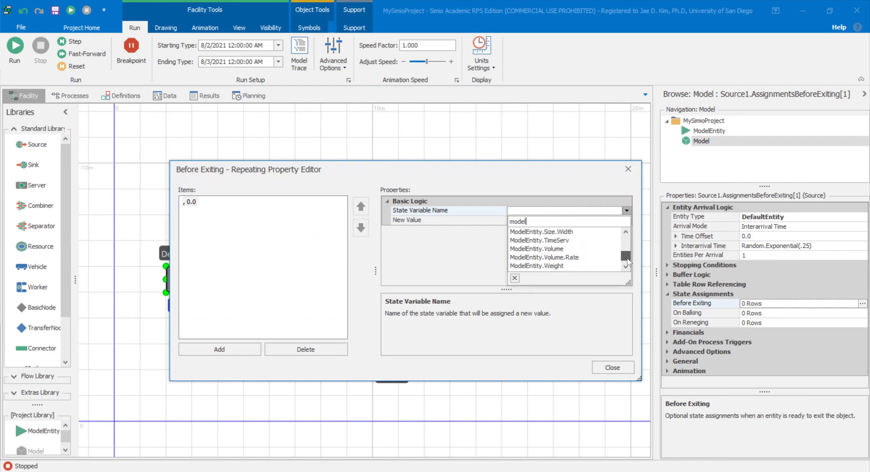
pyautogui.click(569, 240)
# - Set the TimeServ assignment's new value to Random.Normal(10,2) and close the Before Exiting editor
pyautogui.click(627, 220)
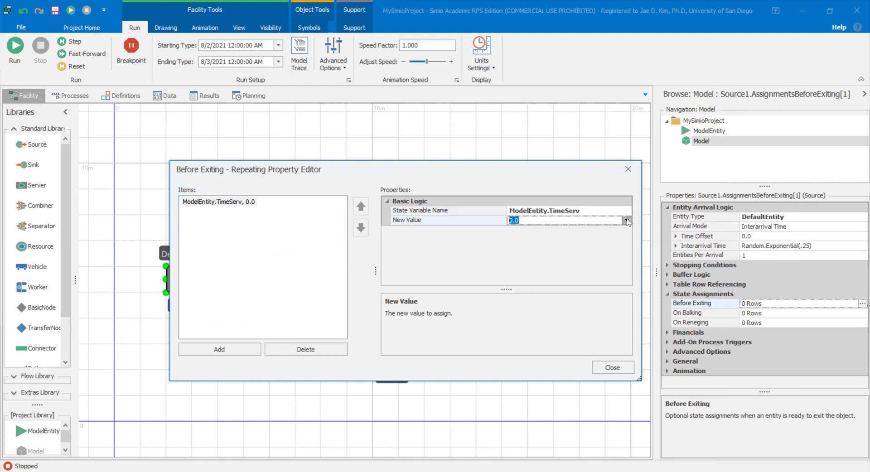
pyautogui.click(626, 220)
pyautogui.write('ran')
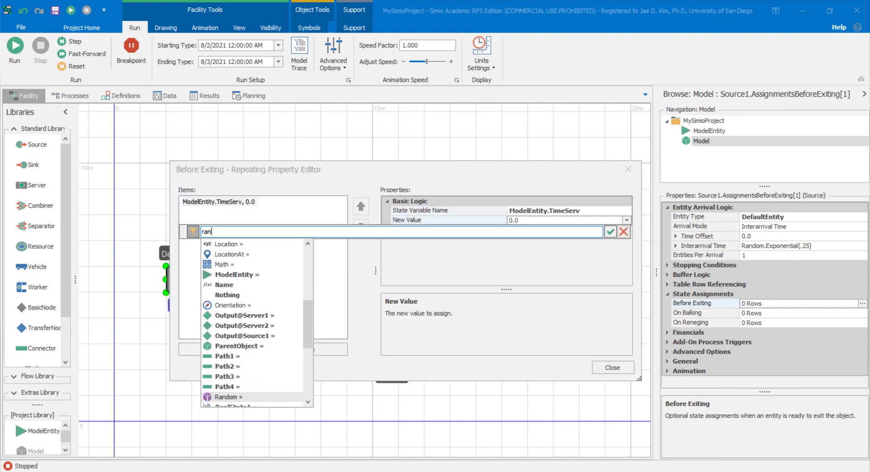
pyautogui.write('dom.norm')
pyautogui.press('Return')
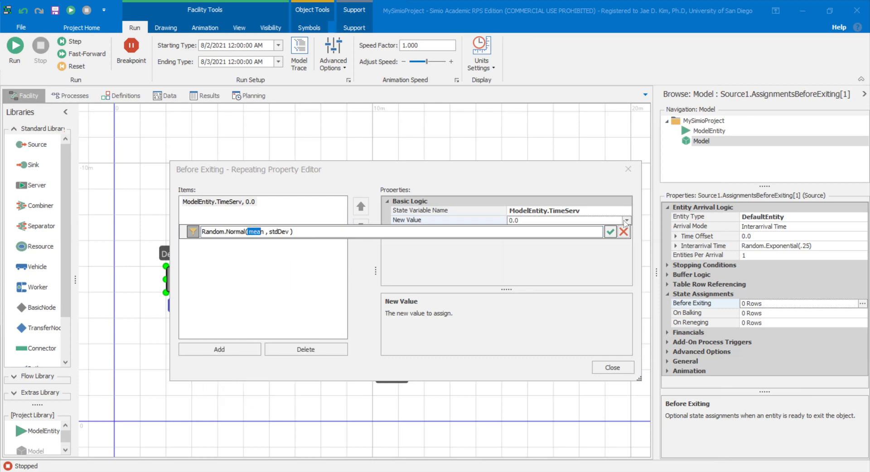
pyautogui.write('10')
pyautogui.moveTo(258, 232); pyautogui.dragTo(279, 231)
pyautogui.write('2')
pyautogui.press('Return')
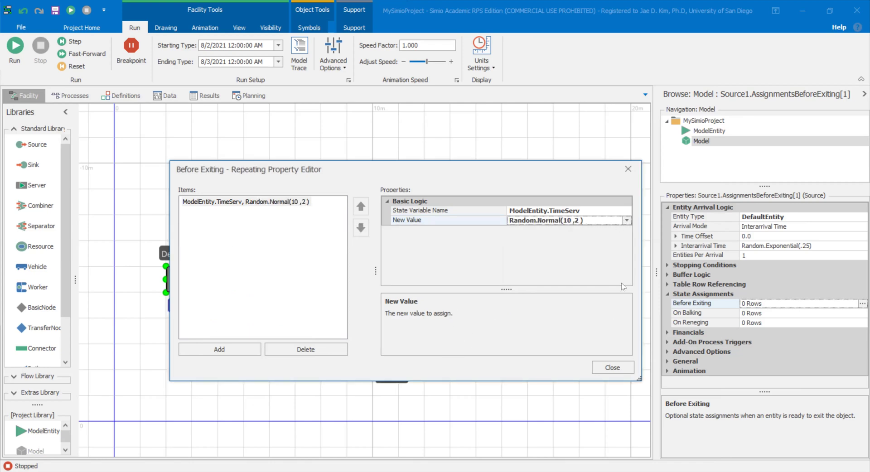
pyautogui.click(612, 367)
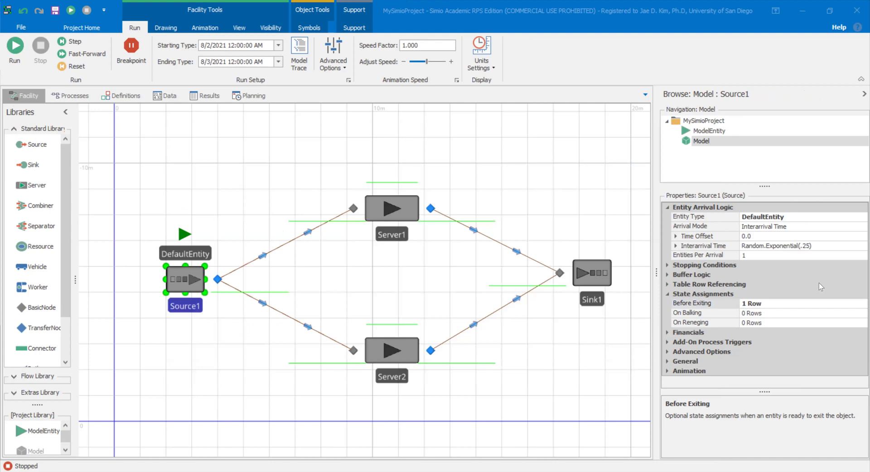
# - Review the Before Exiting state assignment of Source1, checking its state variable name and new value expression
pyautogui.click(708, 284)
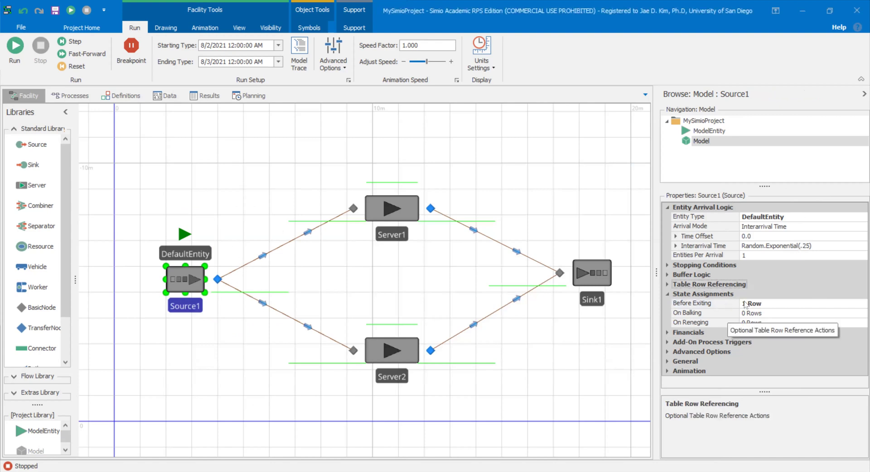
pyautogui.click(827, 302)
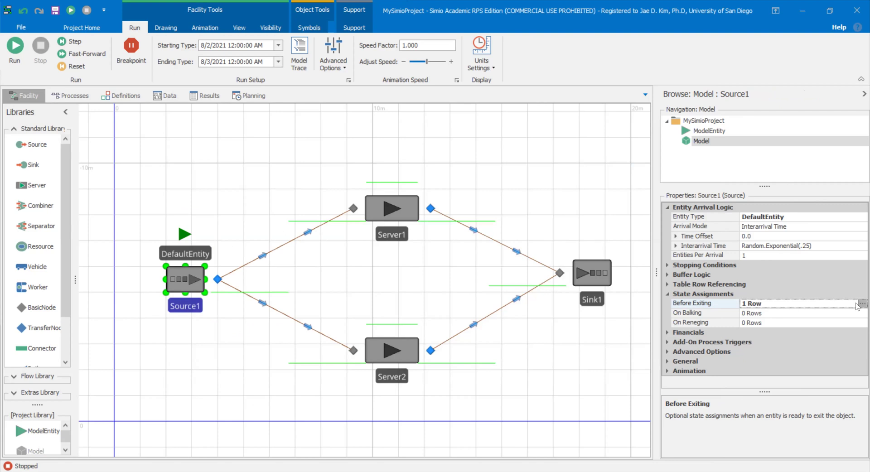
pyautogui.click(860, 303)
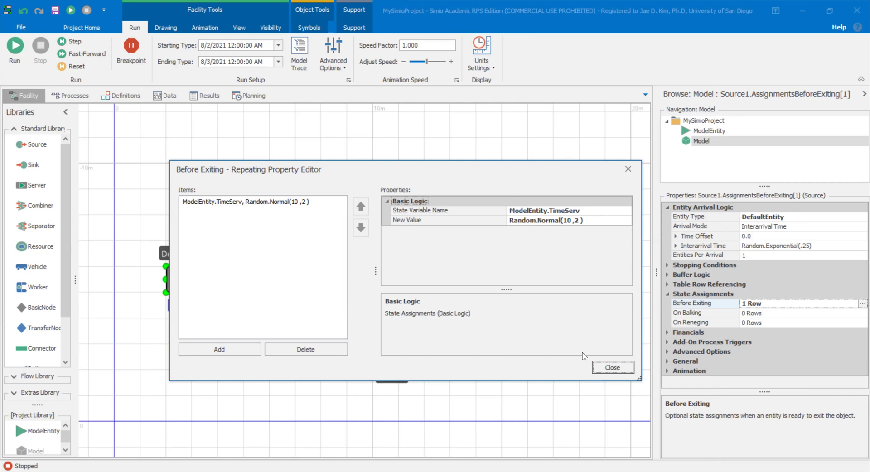
pyautogui.click(612, 367)
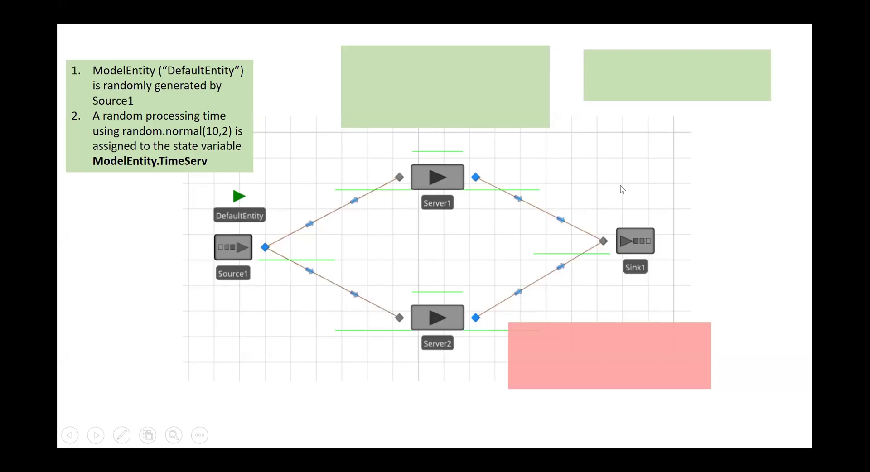
pyautogui.click(620, 186)
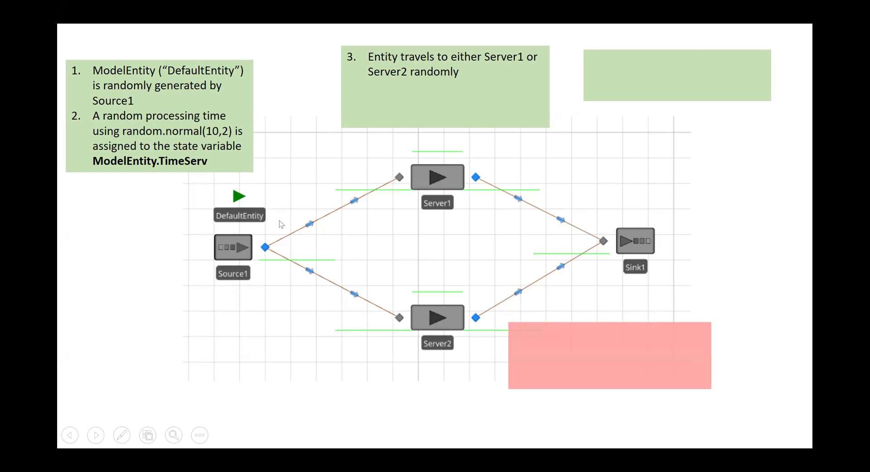
pyautogui.click(449, 243)
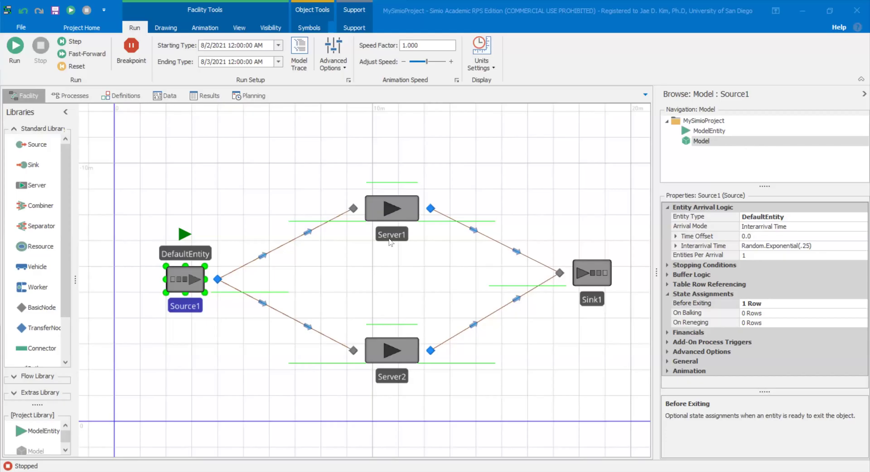
# - Set the processing time of Server1 to ModelEntity.TimeServ
pyautogui.click(380, 213)
pyautogui.doubleClick(705, 273)
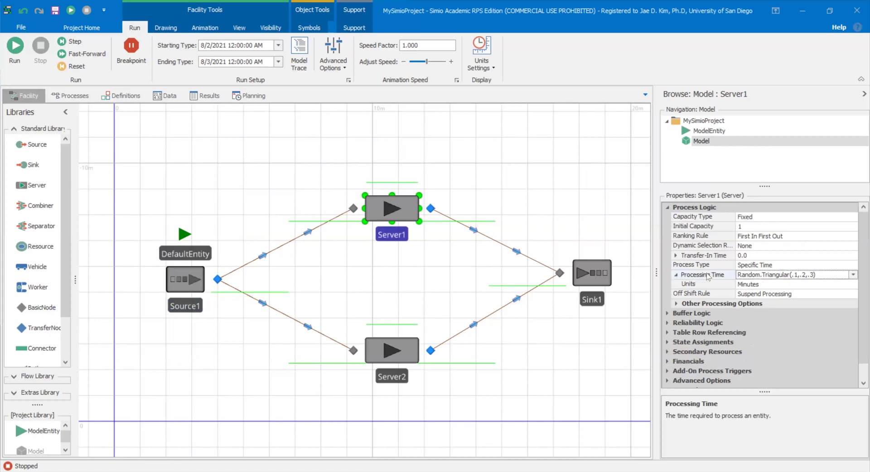
pyautogui.click(853, 275)
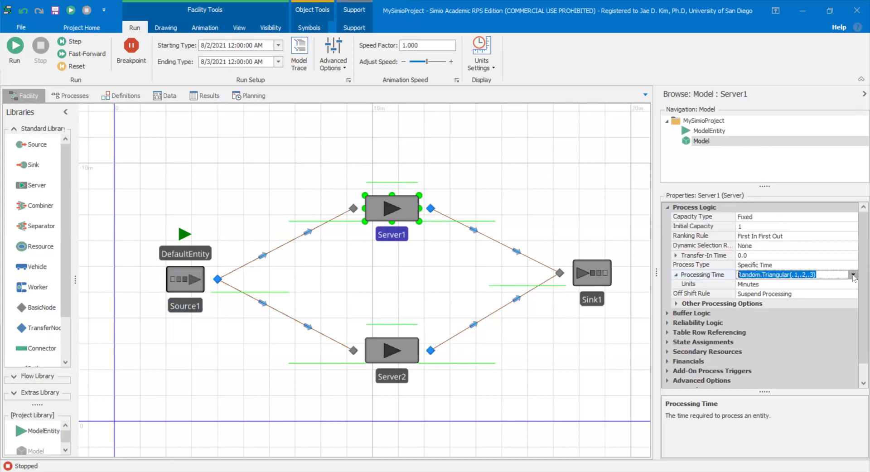
pyautogui.write('mode')
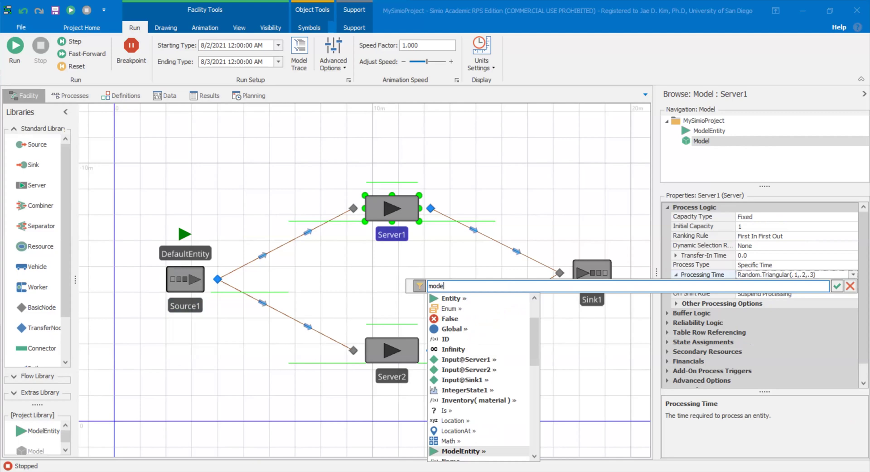
pyautogui.write('lEntity.tim')
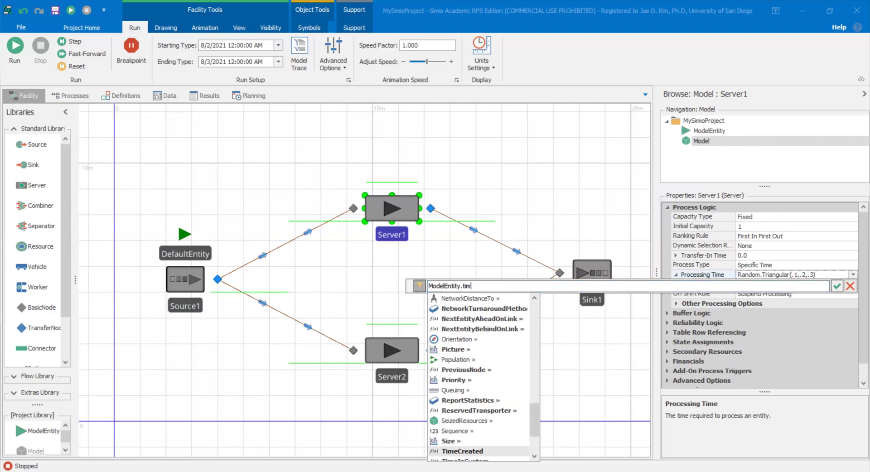
pyautogui.write('eServ')
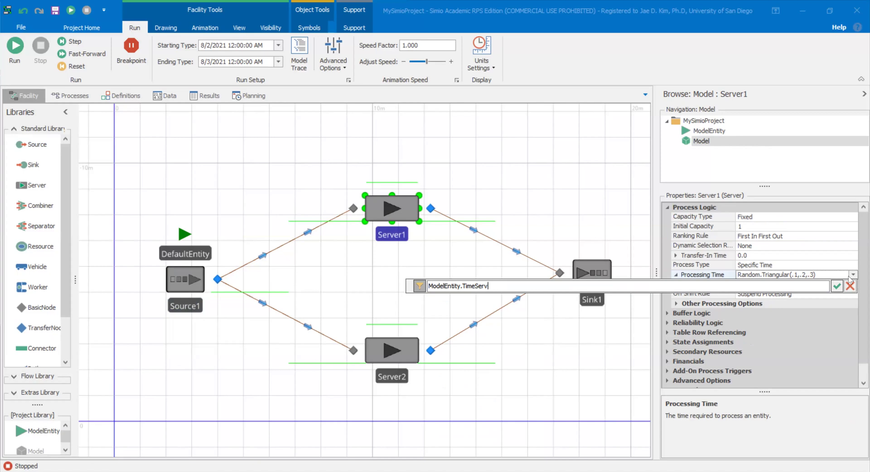
pyautogui.press('Return')
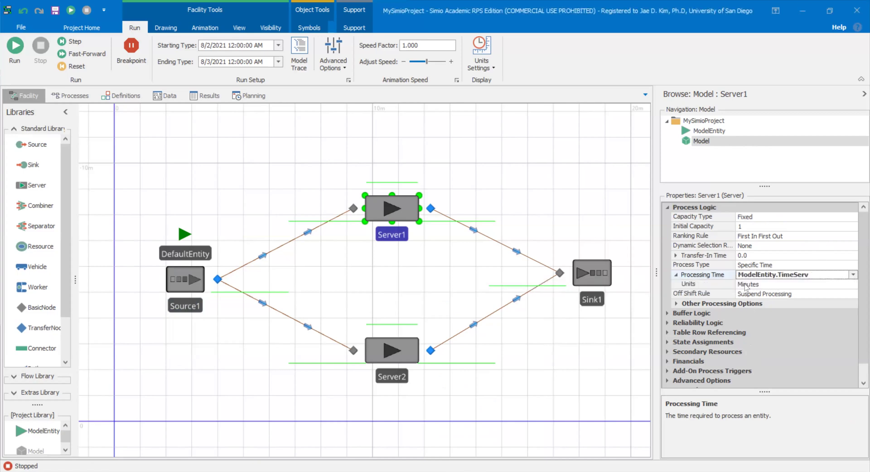
# - Set the processing time of Server2 to ModelEntity.TimeServ
pyautogui.click(385, 359)
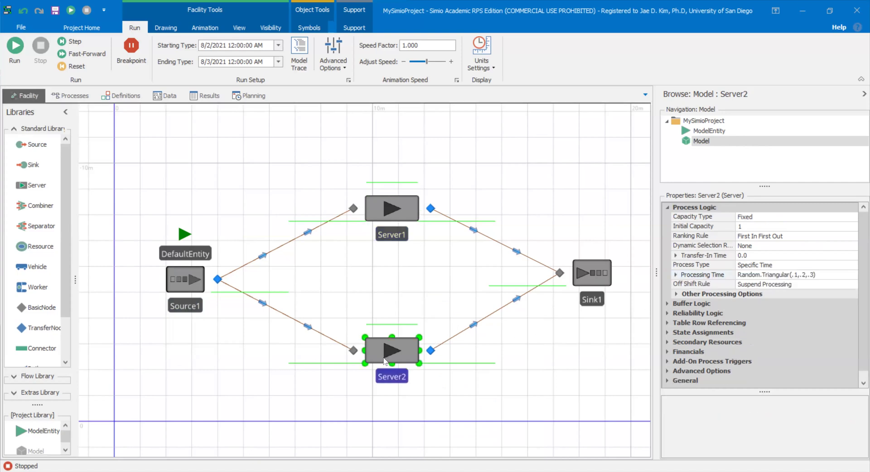
pyautogui.click(853, 274)
pyautogui.write('mod')
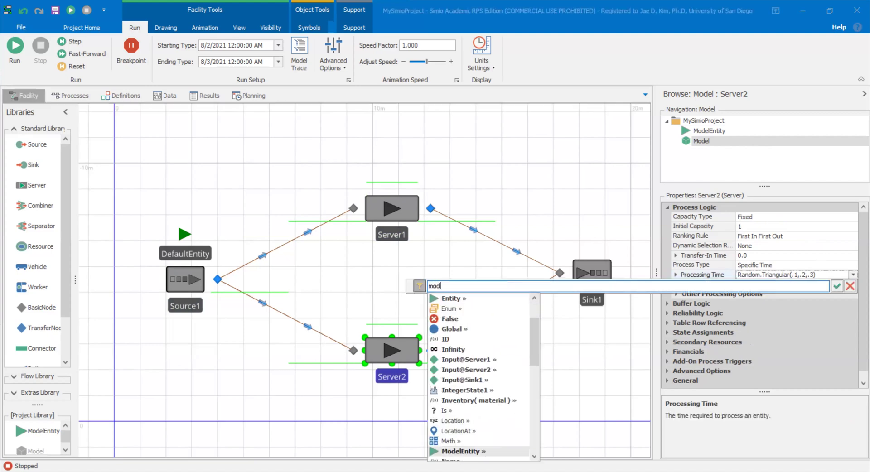
pyautogui.write('.timeserv')
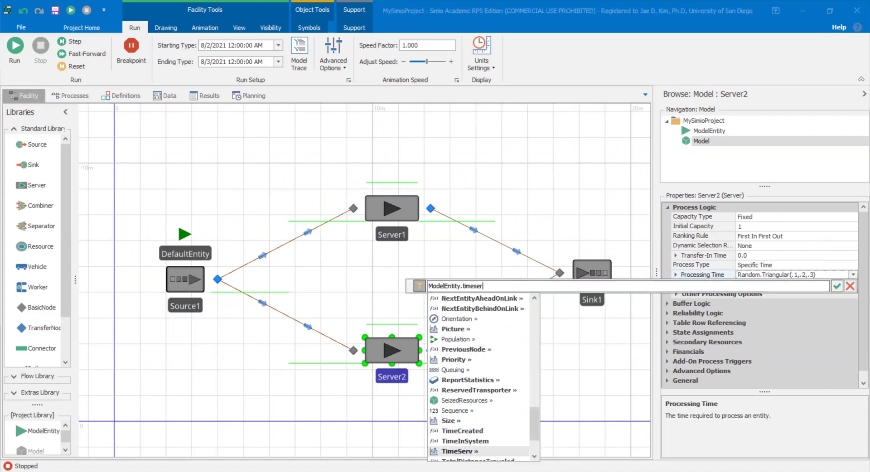
pyautogui.press('Return')
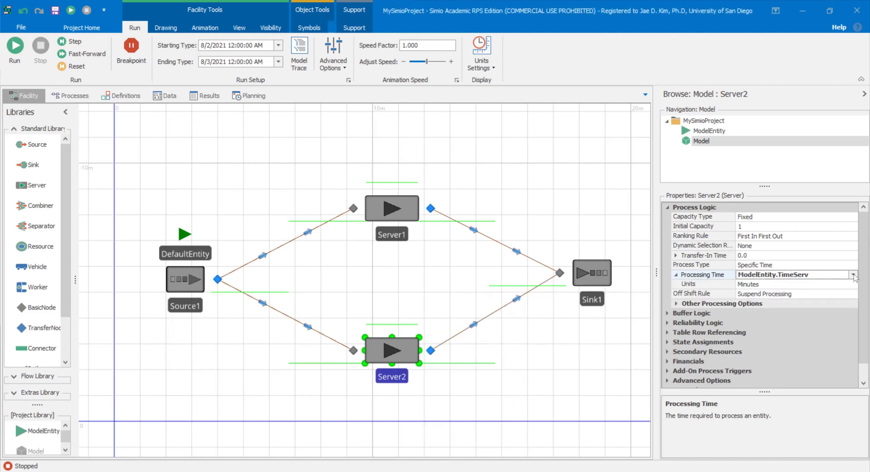
# - Inspect the paths from Source1 to the two servers and the processing time settings of Server1 and Server2
pyautogui.click(292, 241)
pyautogui.click(285, 316)
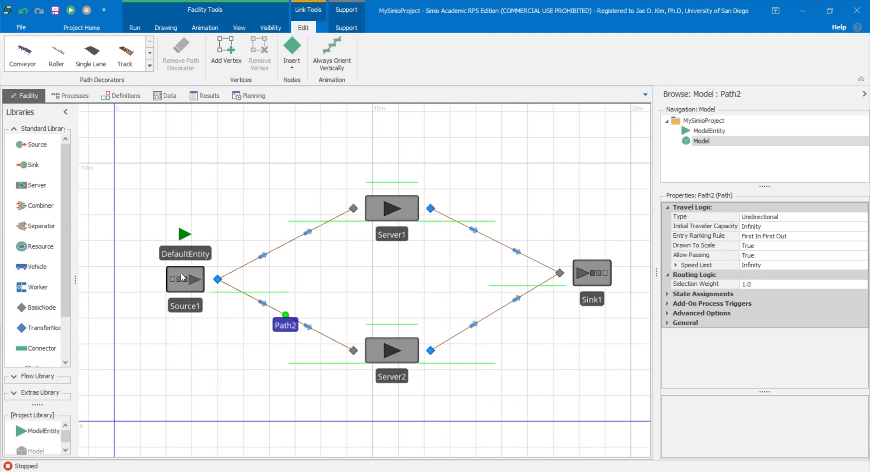
pyautogui.click(377, 211)
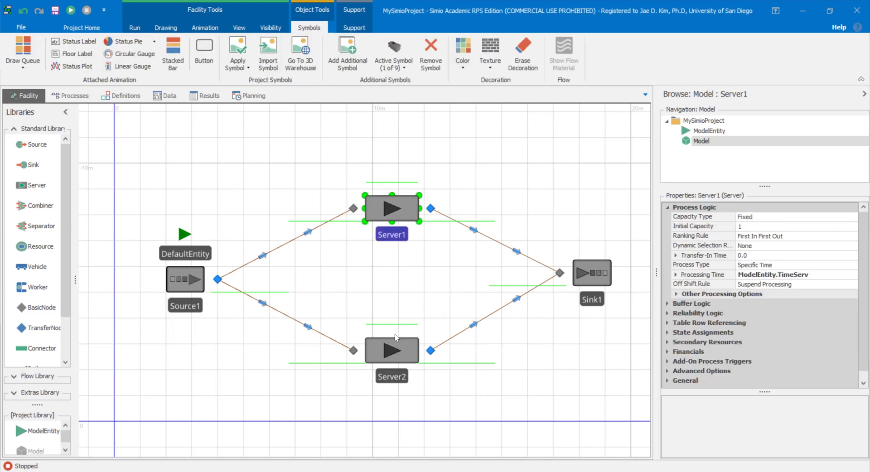
pyautogui.click(395, 349)
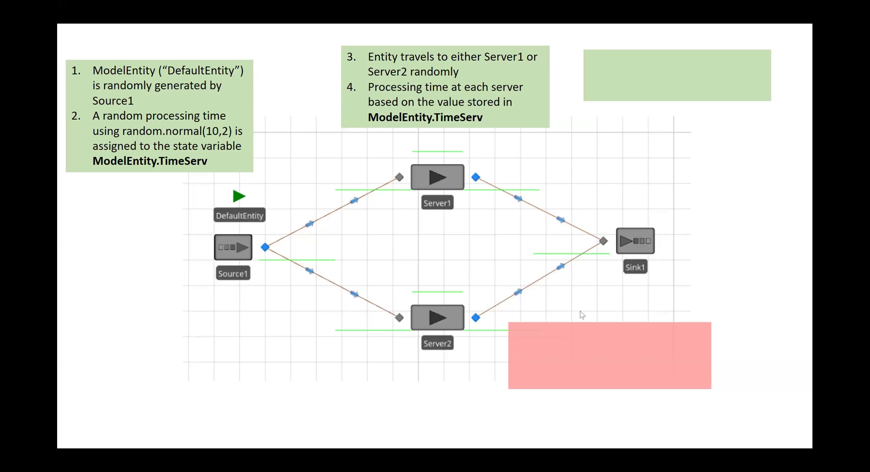
pyautogui.click(529, 306)
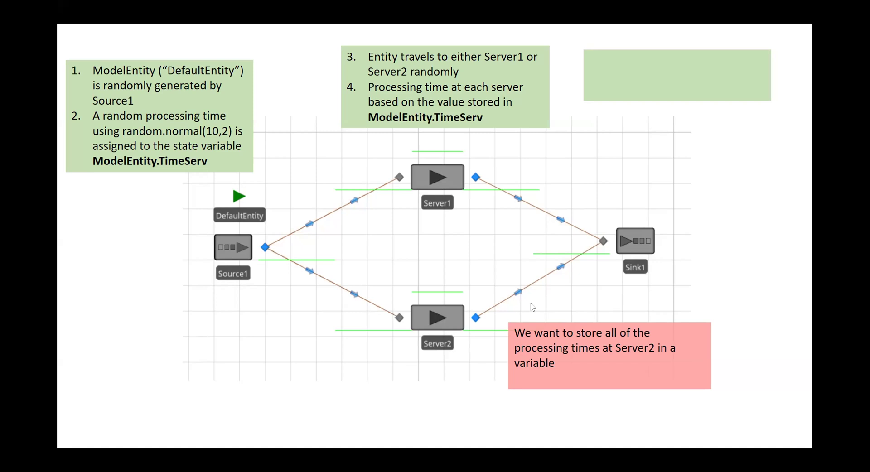
pyautogui.press('Right')
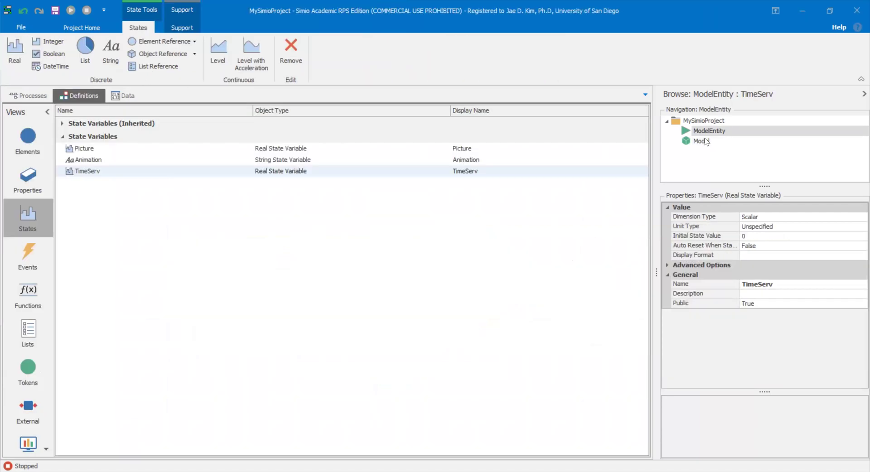
# - Remove the RealState1, IntegerState1 and StringState1 state variables from Model
pyautogui.click(702, 141)
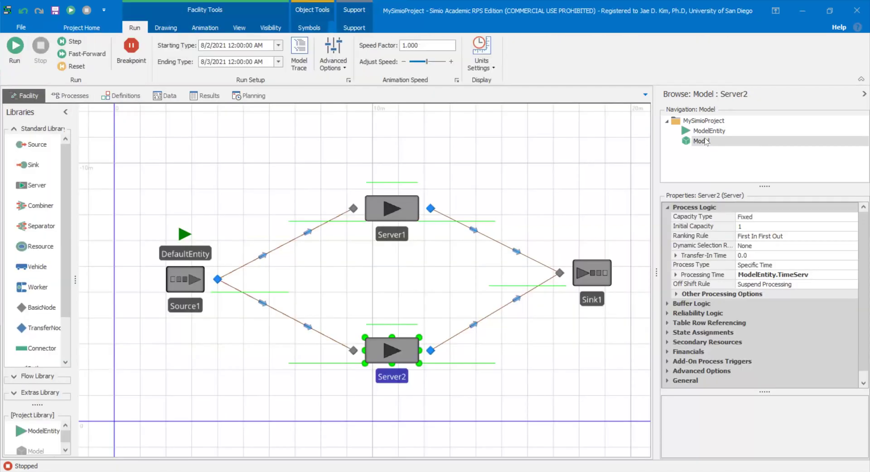
pyautogui.click(113, 96)
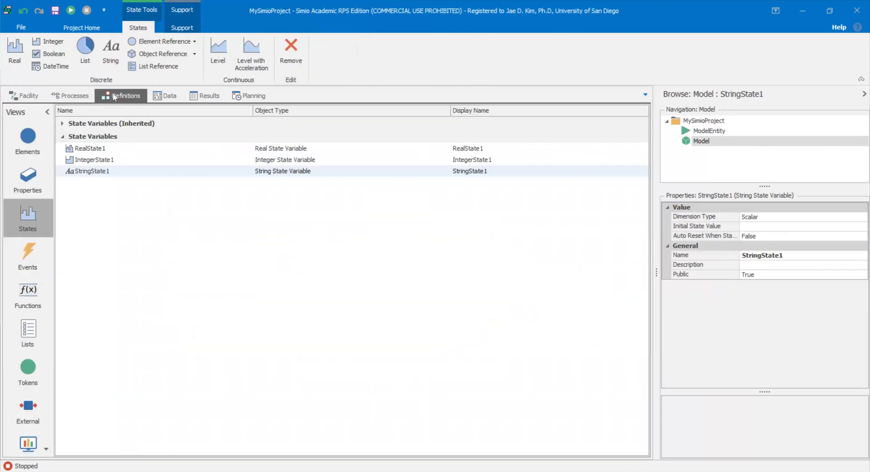
pyautogui.click(105, 148)
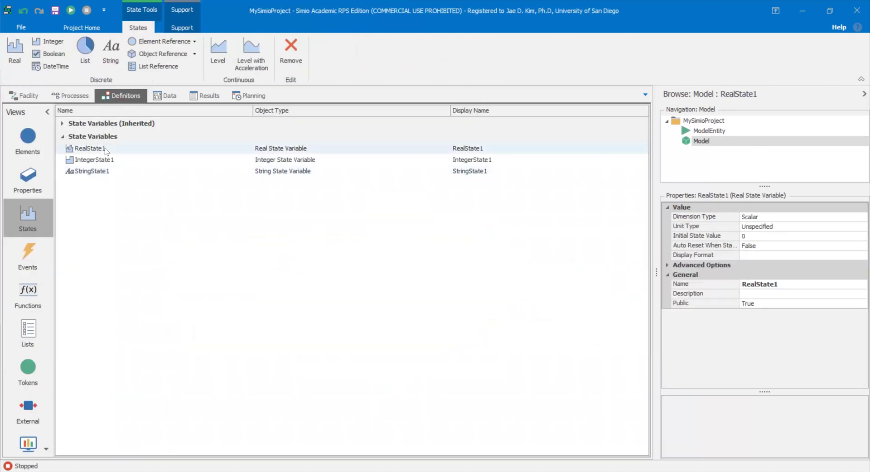
pyautogui.click(299, 56)
pyautogui.click(300, 57)
pyautogui.click(300, 56)
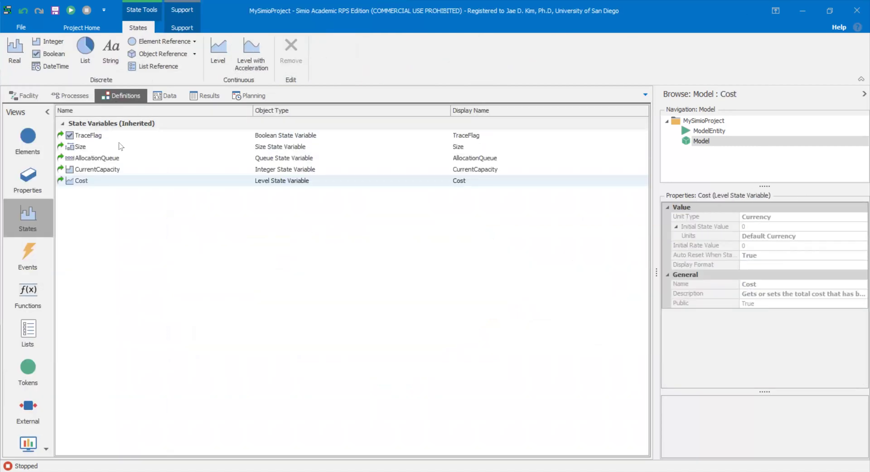
# - Add a real state variable named TimeServ to Model
pyautogui.click(20, 53)
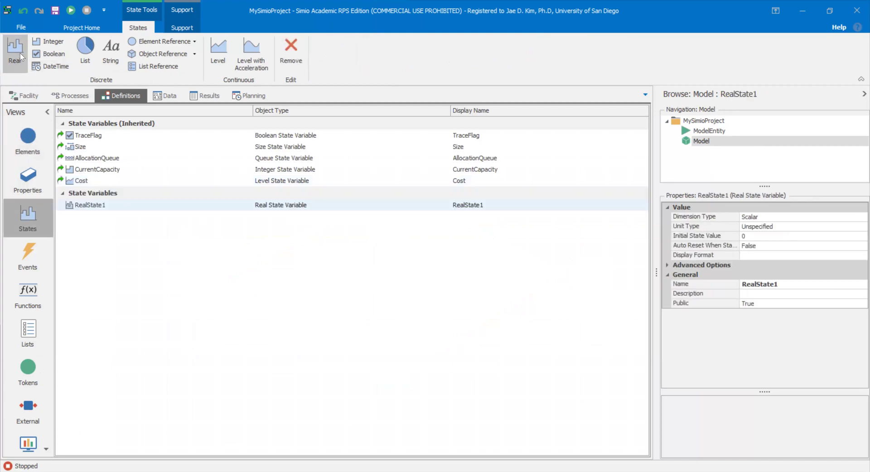
pyautogui.click(121, 205)
pyautogui.write('TimeServ')
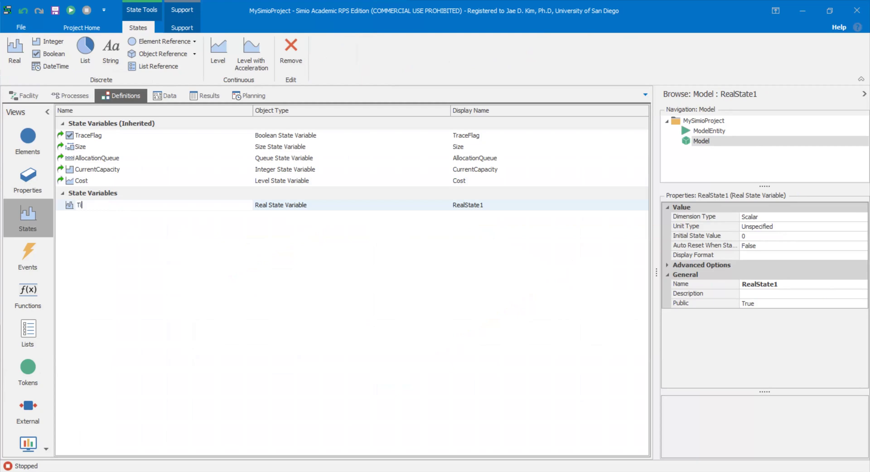
pyautogui.press('Return')
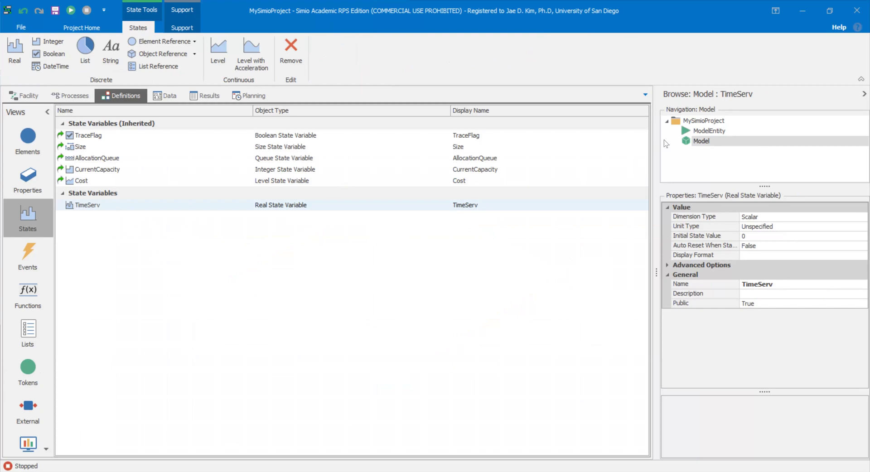
# - Compare the processing time expression of Server2 with the state variable definitions of Model
pyautogui.click(26, 96)
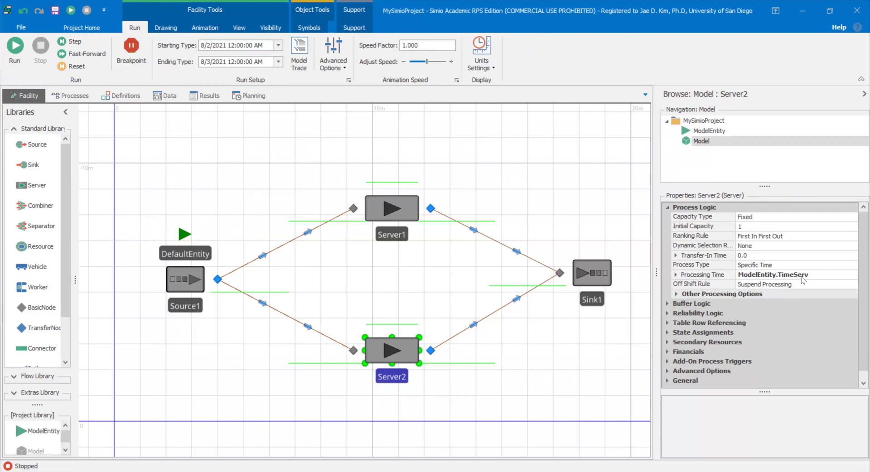
pyautogui.click(120, 95)
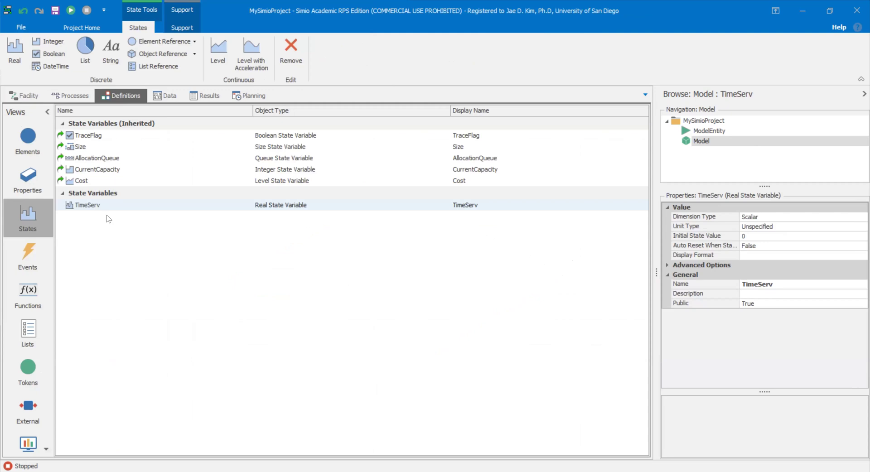
# - Add a state assignment row to the Before Exiting assignments of Server2 in the facility model
pyautogui.click(28, 96)
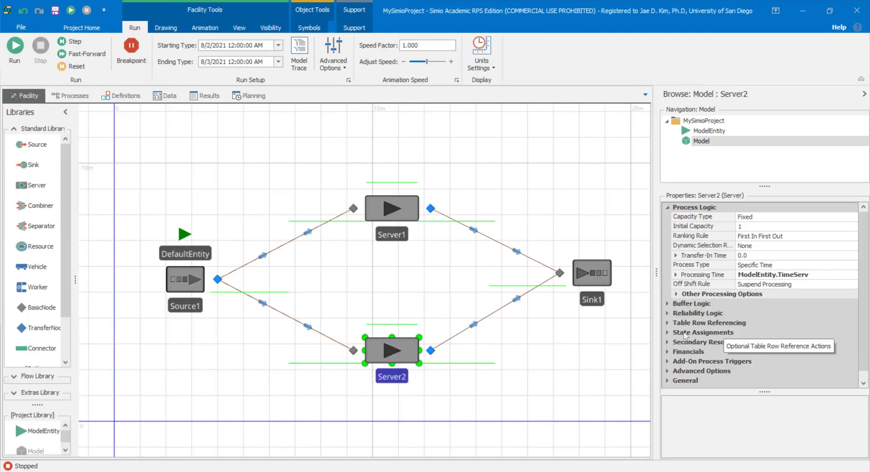
pyautogui.doubleClick(701, 332)
pyautogui.scroll(-2, 691, 306)
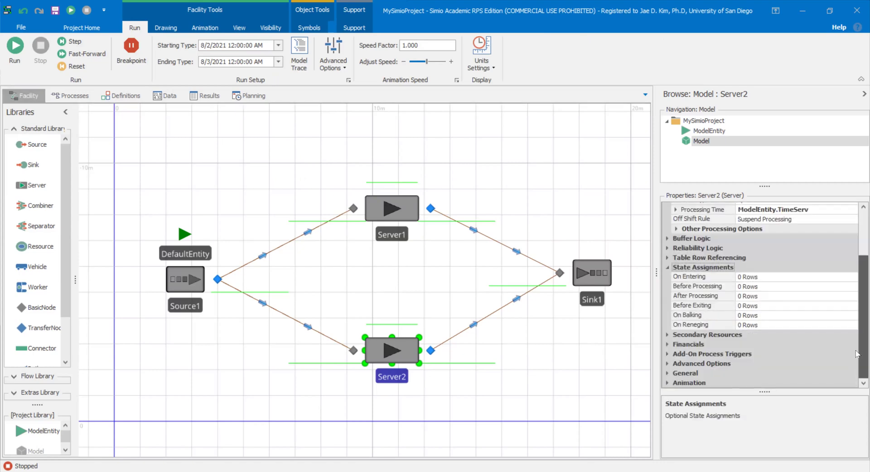
pyautogui.click(725, 304)
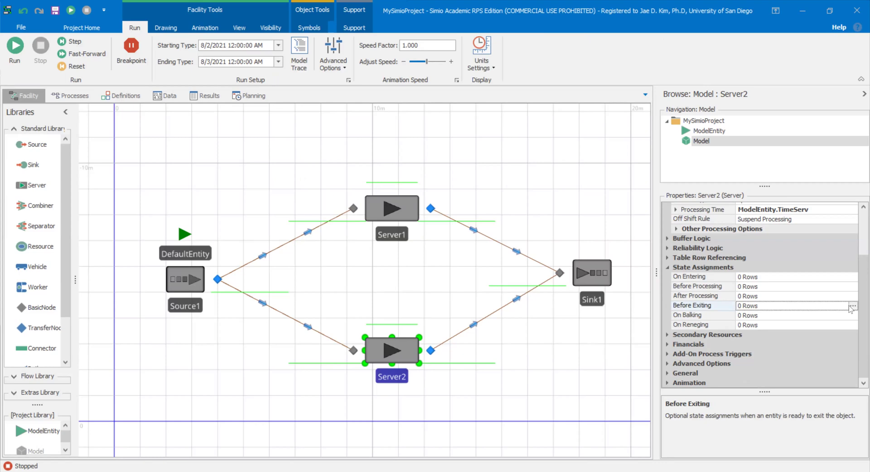
pyautogui.click(825, 297)
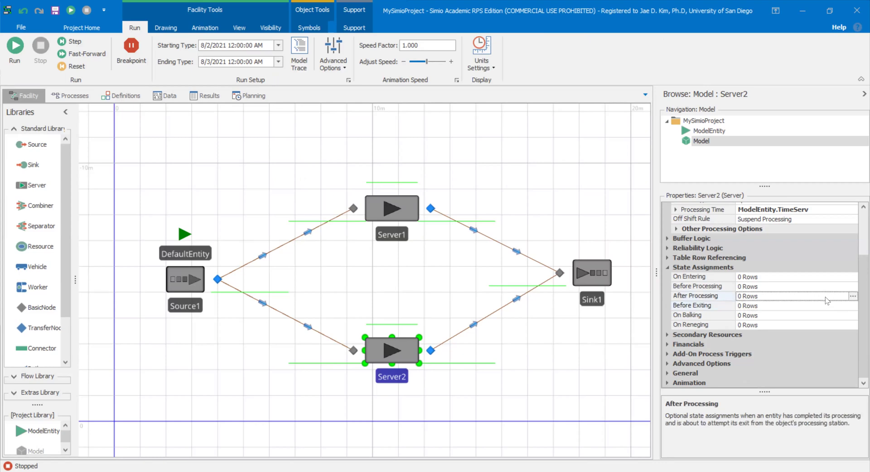
pyautogui.click(854, 306)
pyautogui.click(853, 306)
pyautogui.click(235, 349)
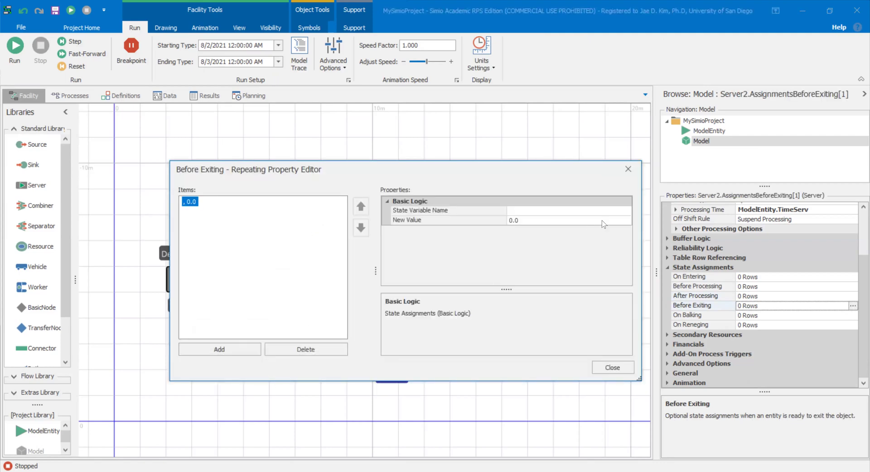
# - Choose the model's own TimeServ as the state variable of Server2's new Before Exiting assignment
pyautogui.click(623, 213)
pyautogui.click(624, 212)
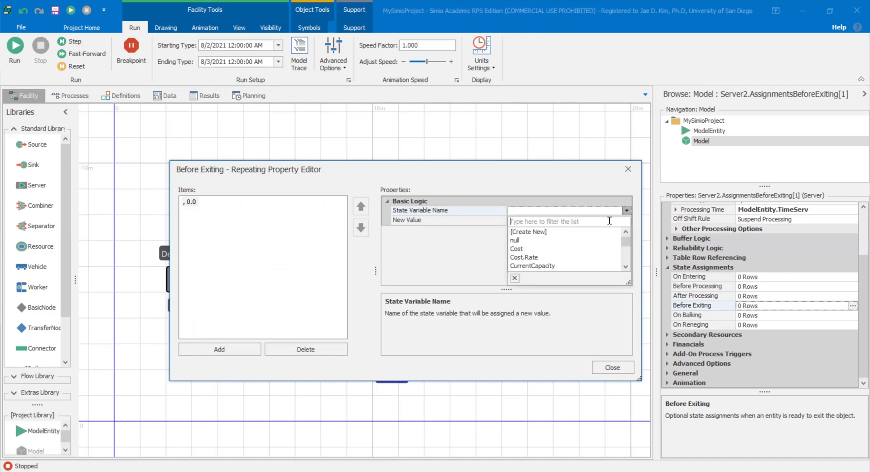
pyautogui.write('timeserv')
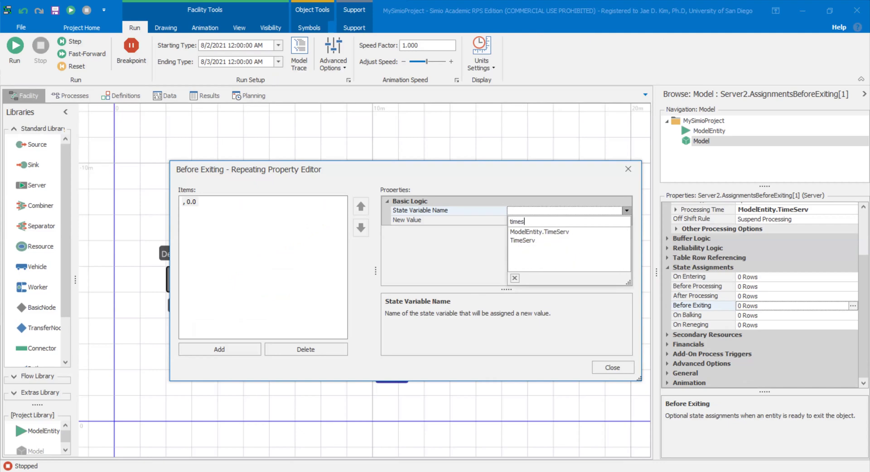
pyautogui.click(533, 242)
# - Set the assignment's new value to TimeServ+ModelEntity.TimeServ and close the Before Exiting editor
pyautogui.click(626, 220)
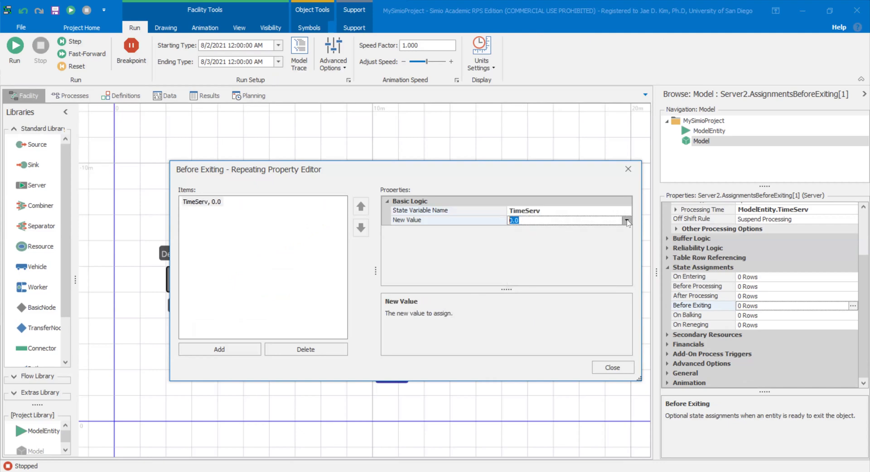
pyautogui.click(626, 221)
pyautogui.write('time')
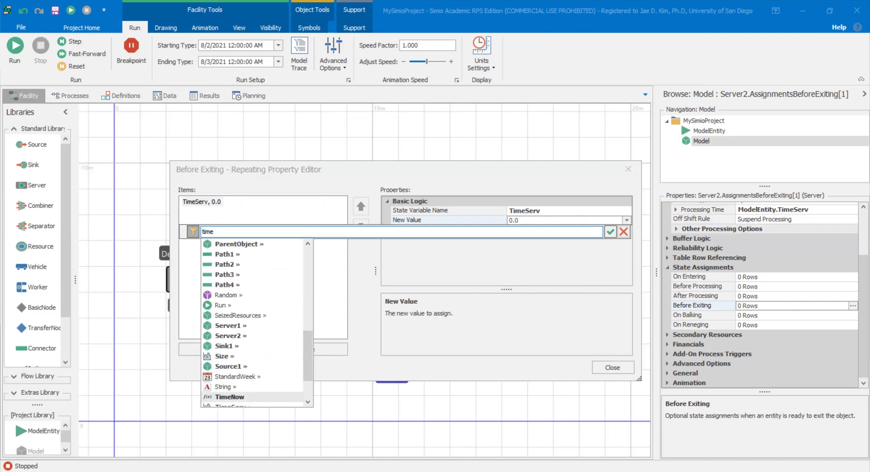
pyautogui.write('Serv')
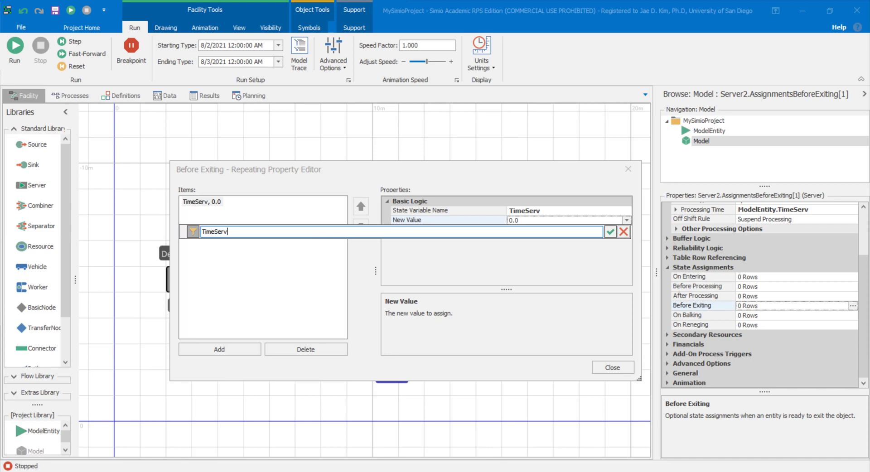
pyautogui.write('+model')
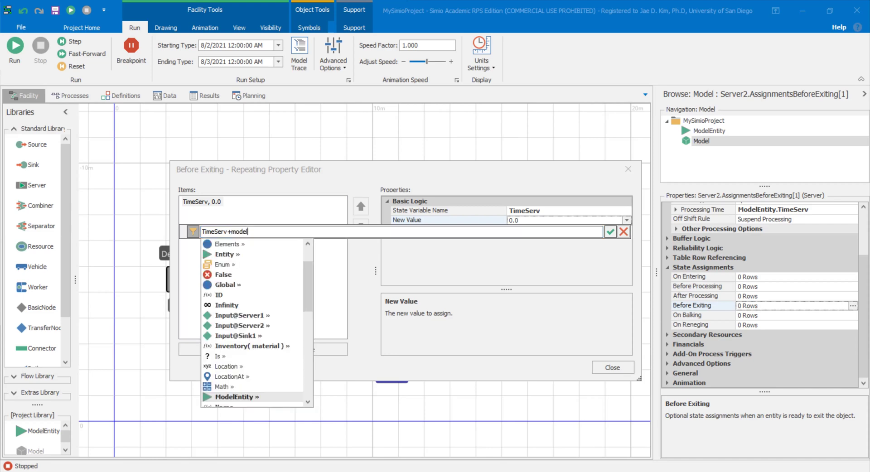
pyautogui.write('.')
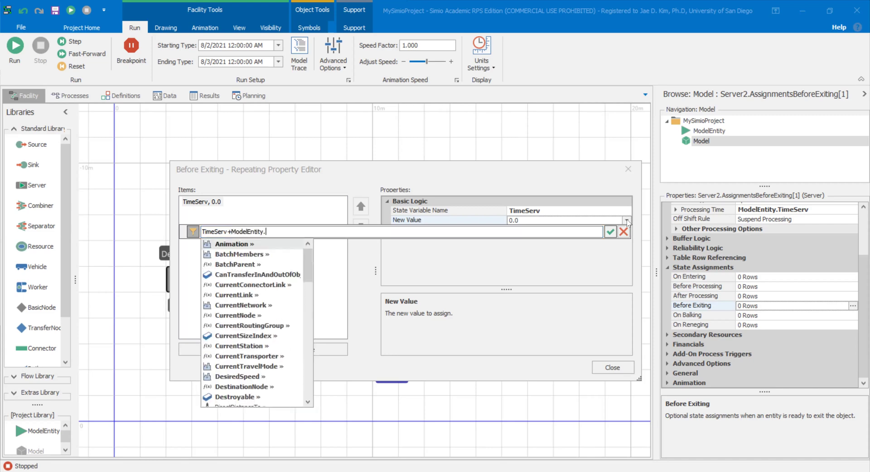
pyautogui.write('ti')
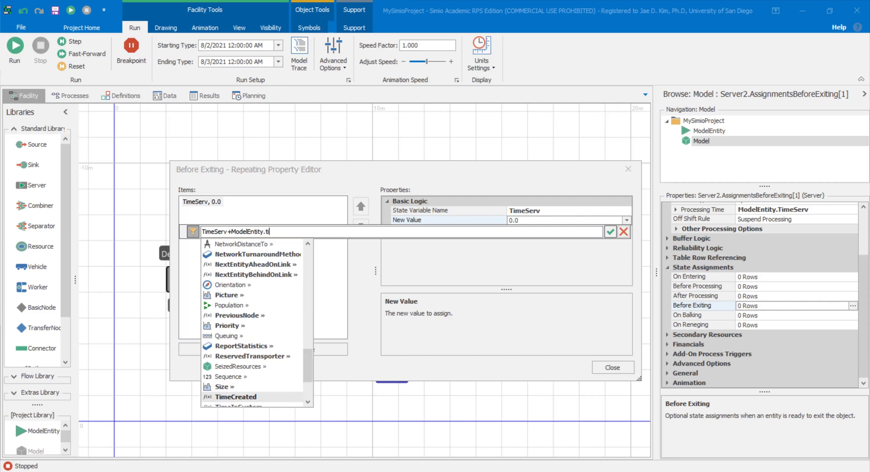
pyautogui.press('BackSpace')
pyautogui.press('BackSpace')
pyautogui.write('timeser')
pyautogui.press('Return')
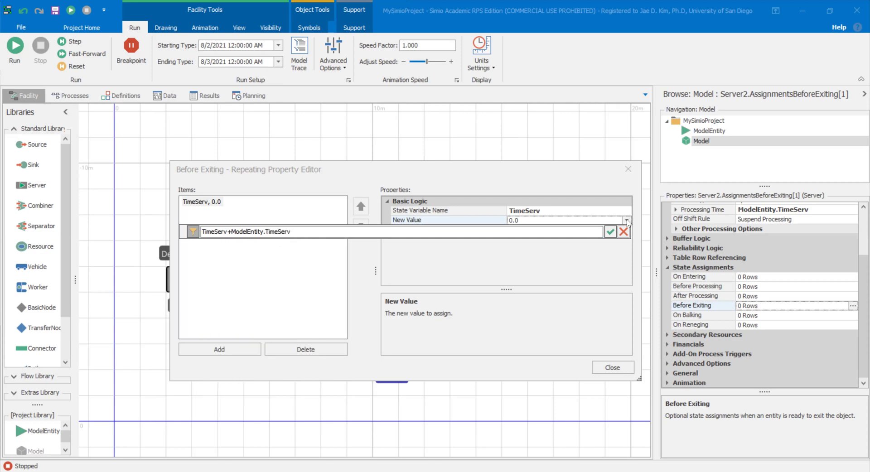
pyautogui.press('Return')
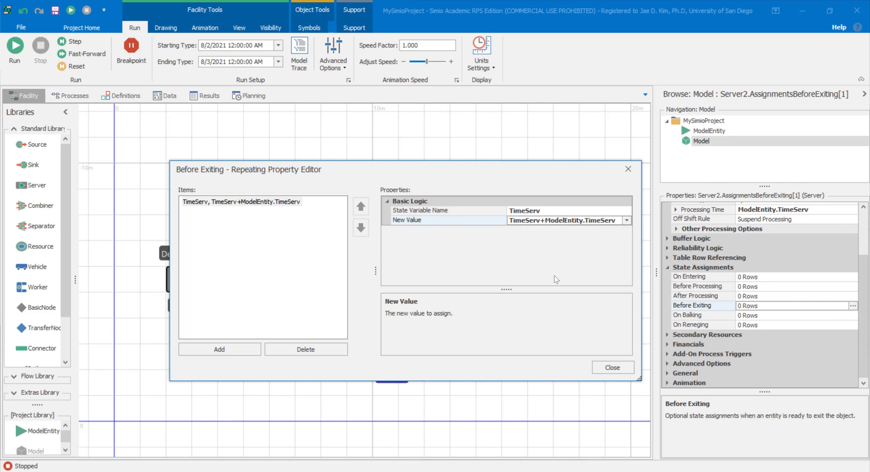
pyautogui.click(608, 365)
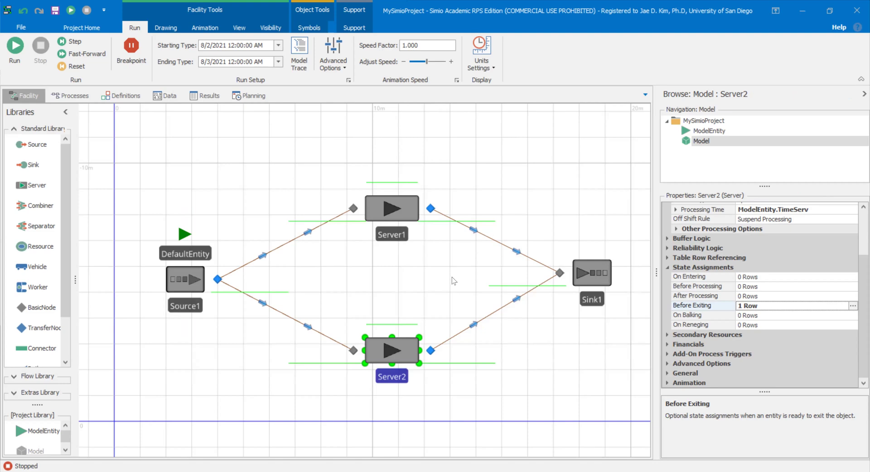
# - Place a status label about 6 m wide and 1 m high in the facility, below and beside Server2
pyautogui.click(414, 294)
pyautogui.scroll(-3, 406, 295)
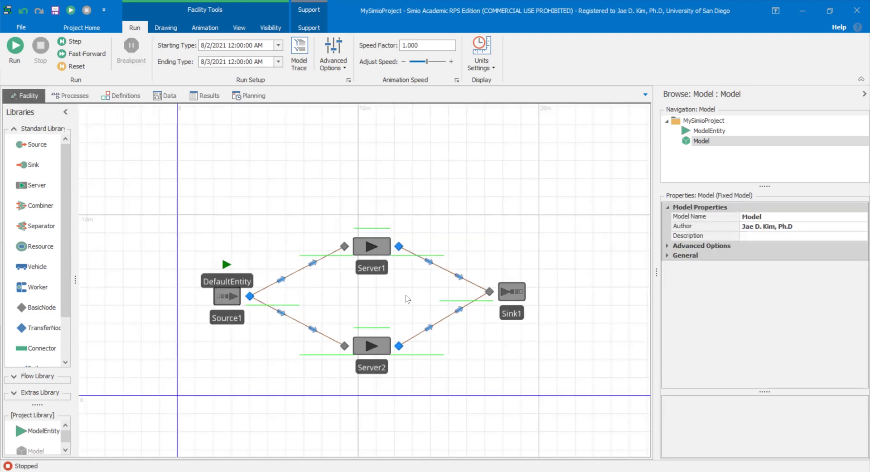
pyautogui.click(197, 26)
pyautogui.click(45, 63)
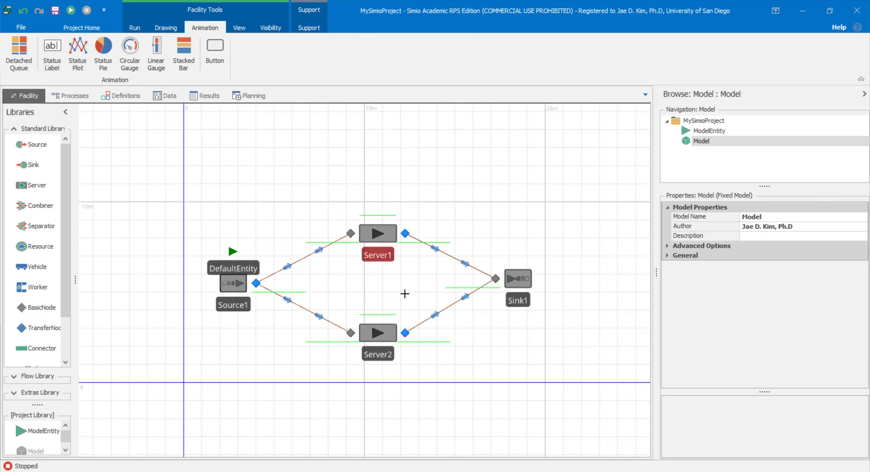
pyautogui.moveTo(444, 189)
pyautogui.mouseDown()
pyautogui.moveTo(553, 202)
pyautogui.moveTo(508, 199)
pyautogui.moveTo(501, 360)
pyautogui.moveTo(472, 368)
pyautogui.mouseUp()
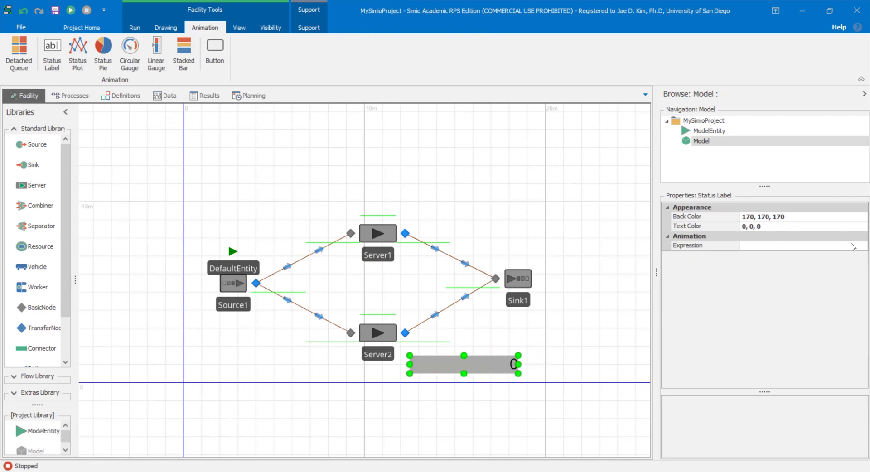
# - Set the status label's expression to TimeServ
pyautogui.click(855, 247)
pyautogui.click(857, 247)
pyautogui.write('timeser')
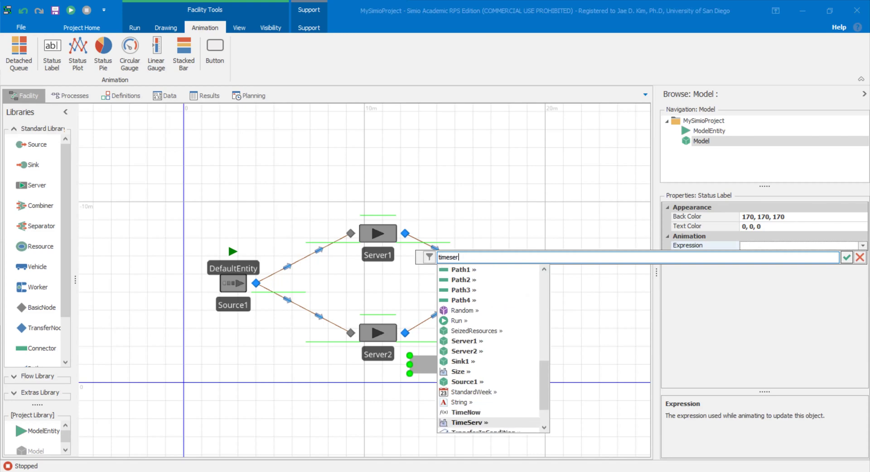
pyautogui.press('Return')
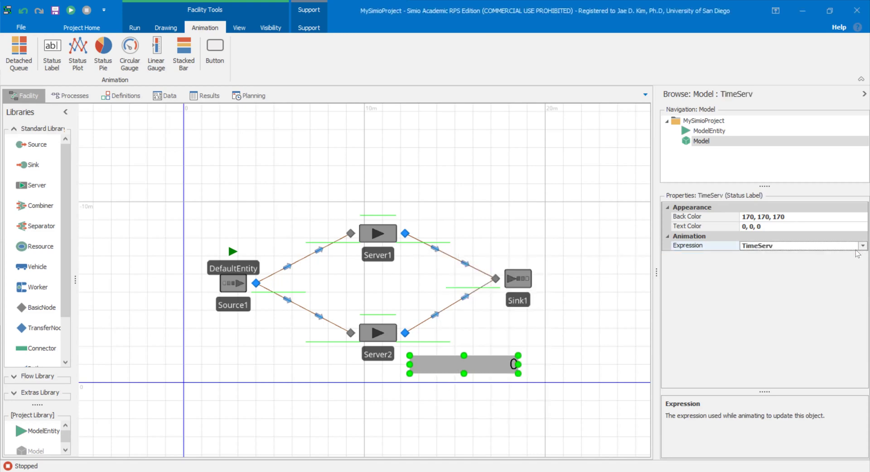
# - Move the TimeServ status label slightly lower beside Server2 and narrow it to about 5 m
pyautogui.click(471, 375)
pyautogui.moveTo(470, 375); pyautogui.dragTo(469, 372)
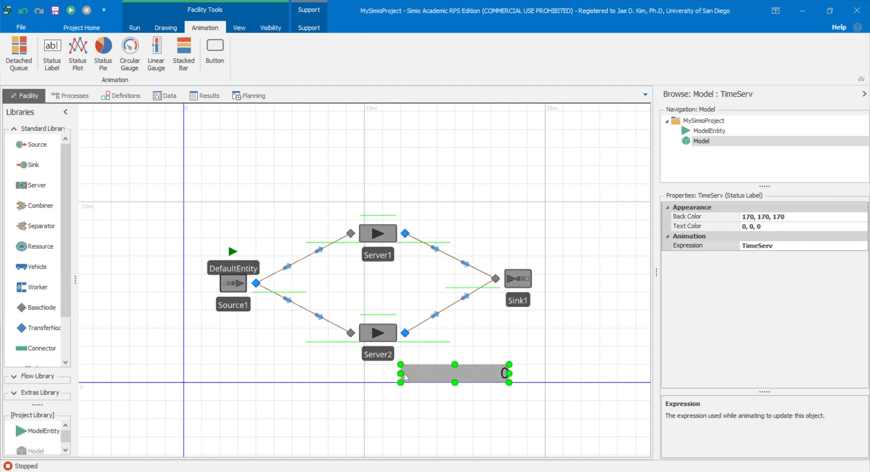
pyautogui.moveTo(403, 372); pyautogui.dragTo(428, 370)
pyautogui.click(474, 350)
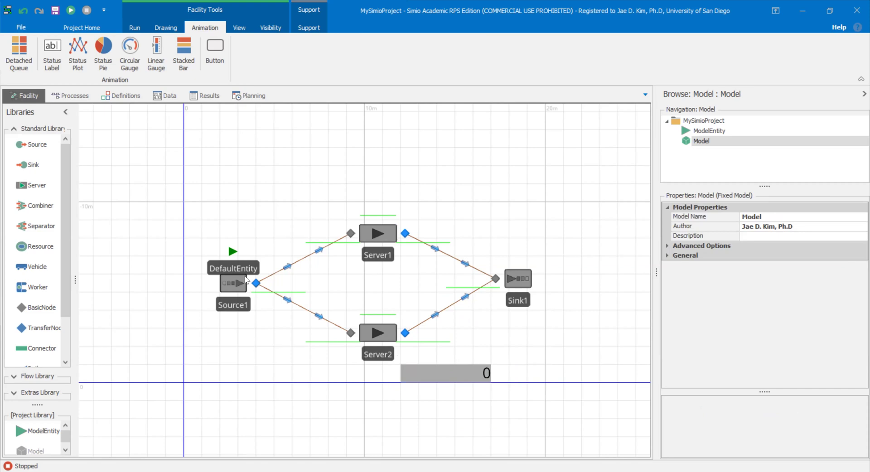
# - Shift DefaultEntity slightly away from Source1 so that its name tag clears the source
pyautogui.click(232, 286)
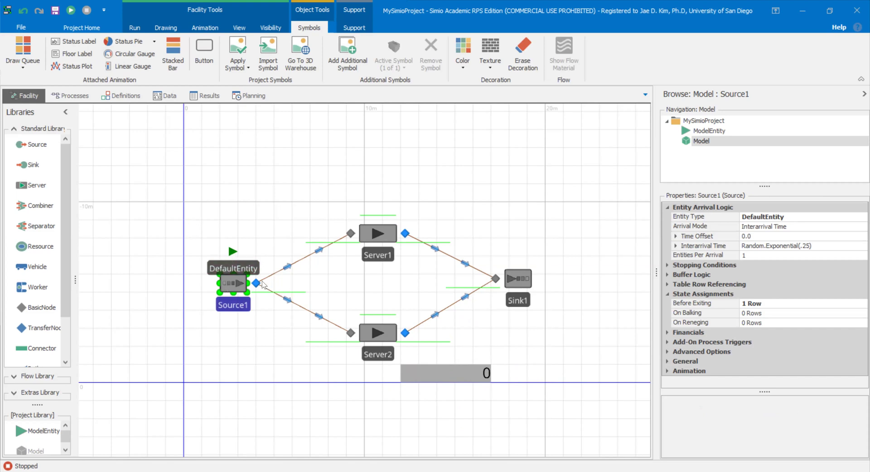
pyautogui.click(243, 267)
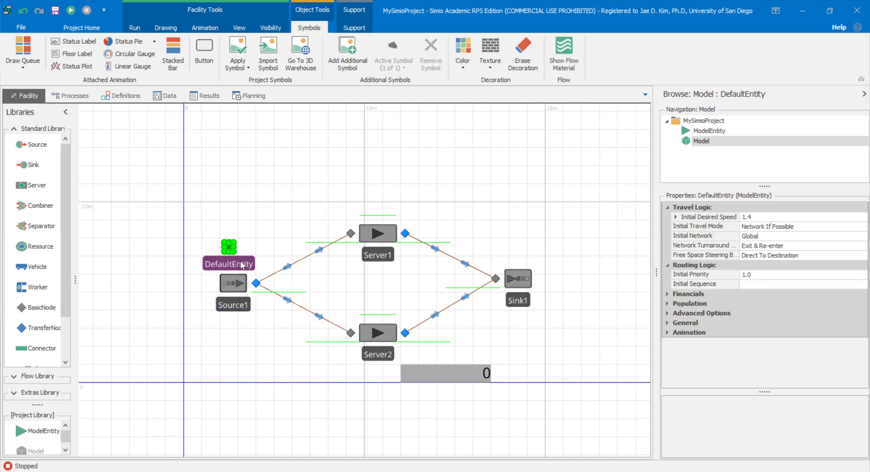
pyautogui.moveTo(241, 265)
pyautogui.mouseDown()
pyautogui.moveTo(331, 249)
pyautogui.moveTo(231, 259)
pyautogui.moveTo(239, 269)
pyautogui.mouseUp()
pyautogui.click(308, 369)
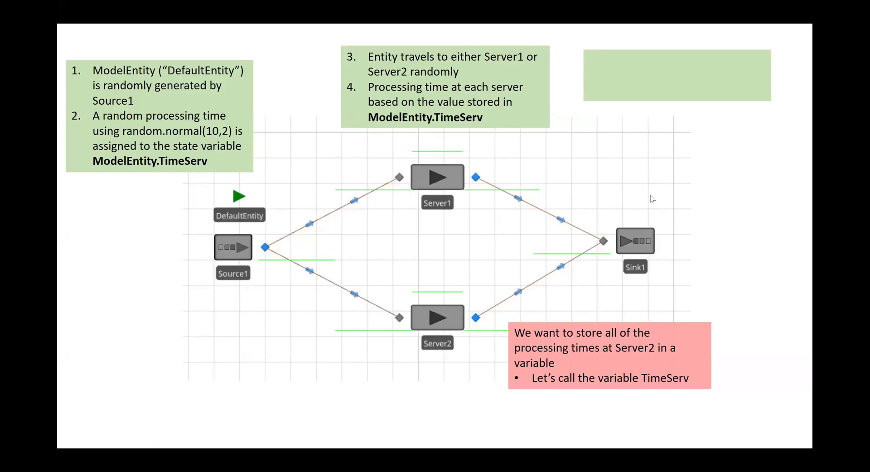
pyautogui.click(652, 199)
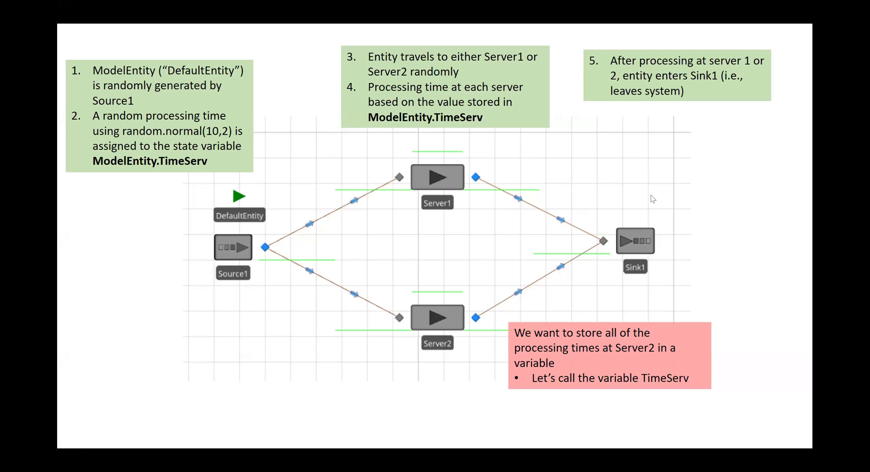
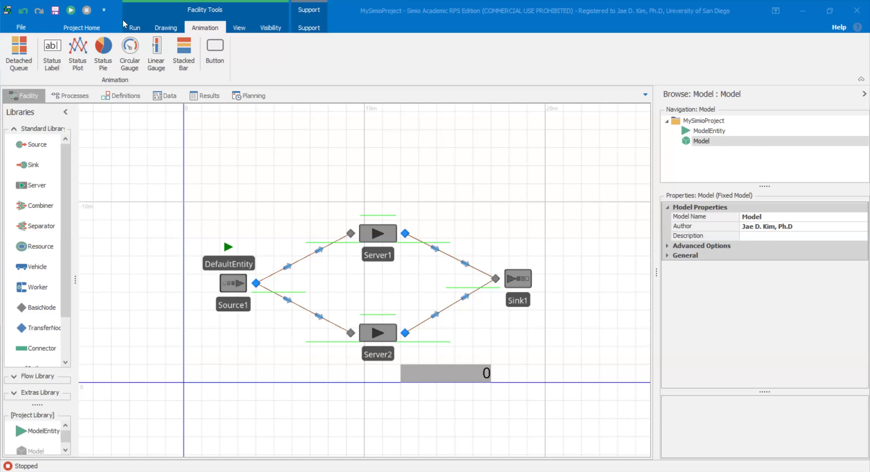
pyautogui.click(134, 29)
pyautogui.click(70, 10)
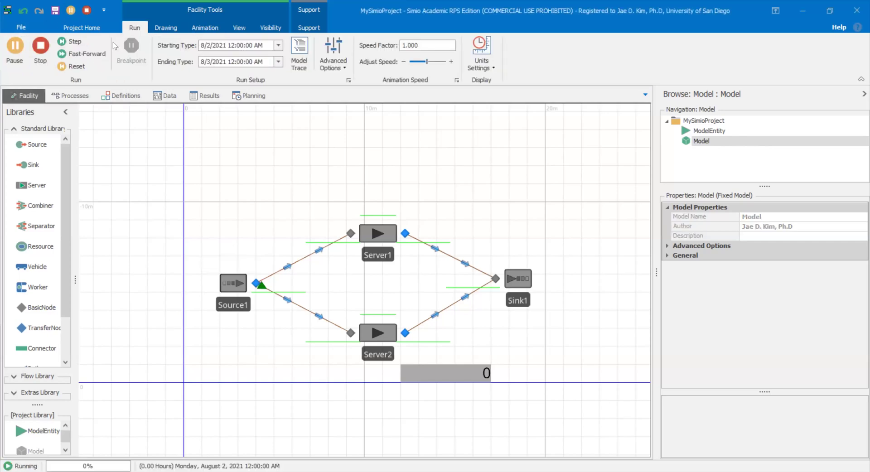
pyautogui.click(270, 28)
pyautogui.click(75, 25)
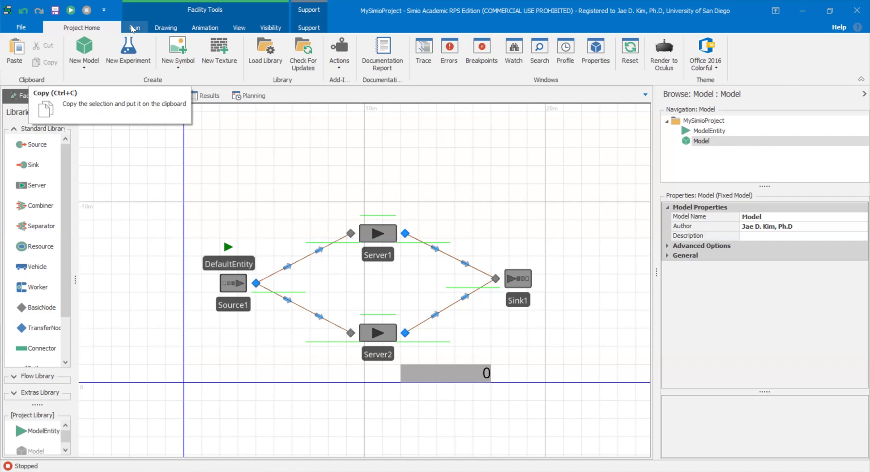
# - Run the model and set the animation speed factor to 25
pyautogui.press('F5')
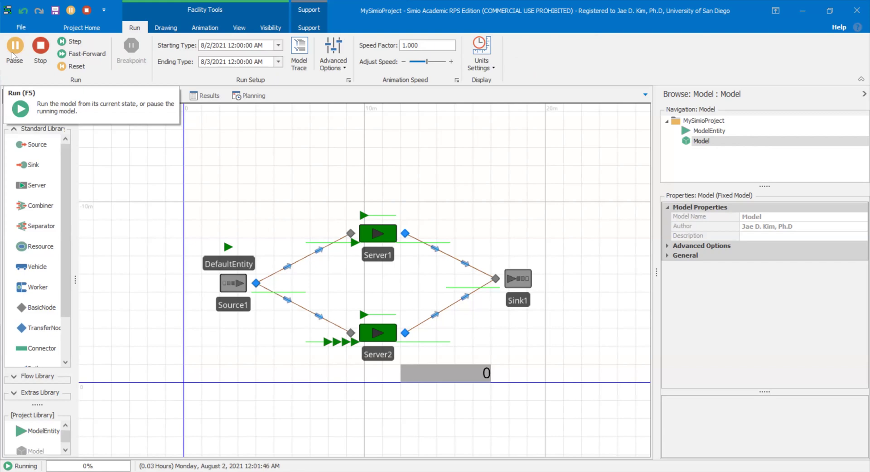
pyautogui.click(425, 46)
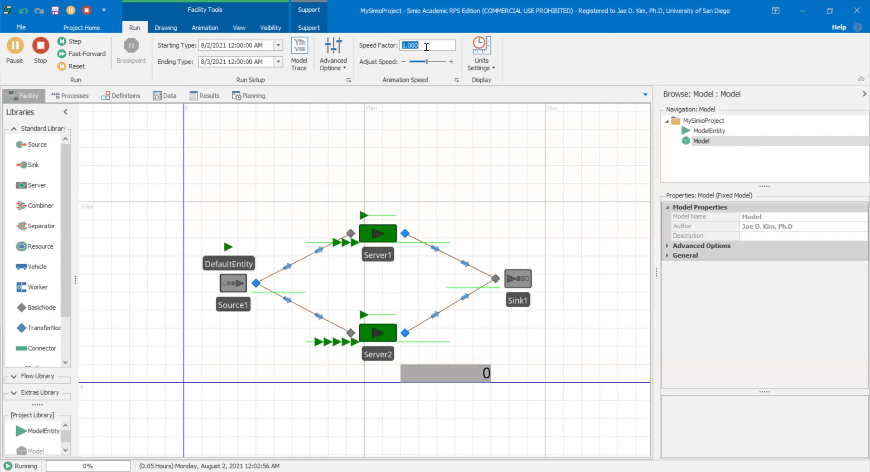
pyautogui.write('25')
pyautogui.press('Return')
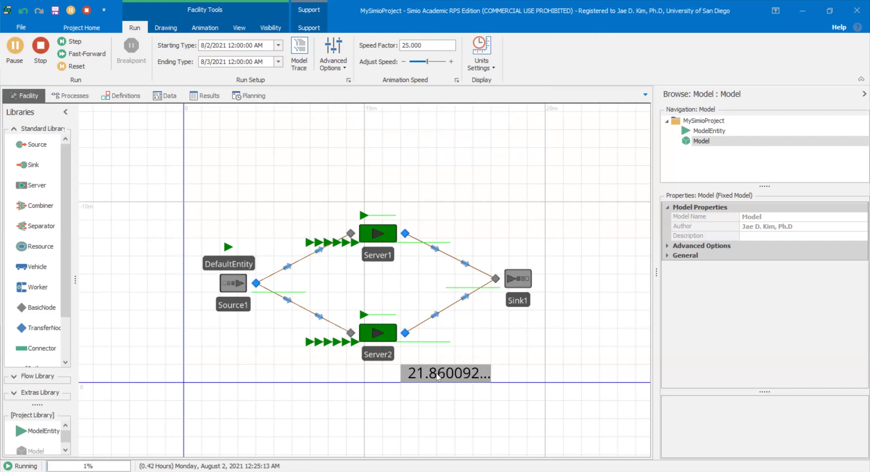
# - Check the TimeServ status label beside Server2 during the run and pause the simulation
pyautogui.click(410, 375)
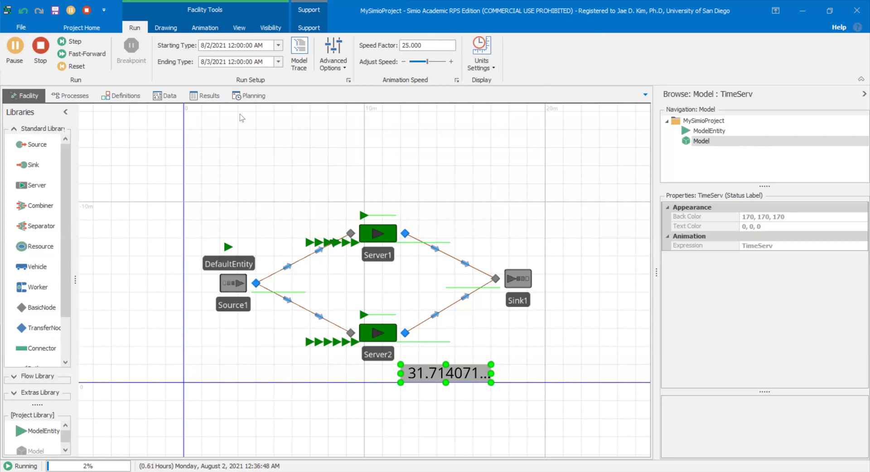
pyautogui.click(23, 58)
pyautogui.click(425, 294)
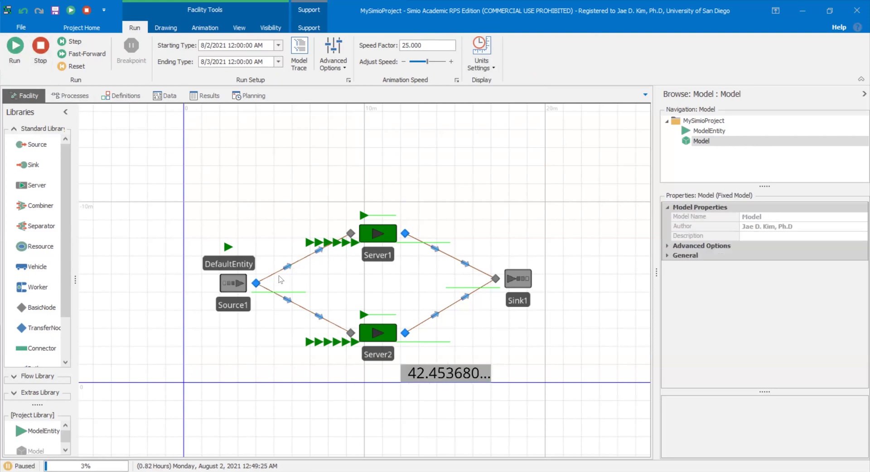
# - Set Source1's interarrival time to Random.Exponential(2) minutes
pyautogui.click(235, 290)
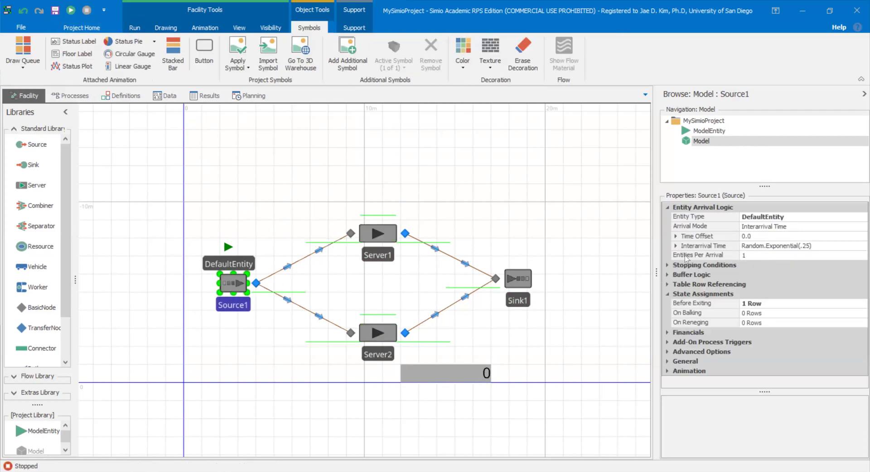
pyautogui.click(844, 245)
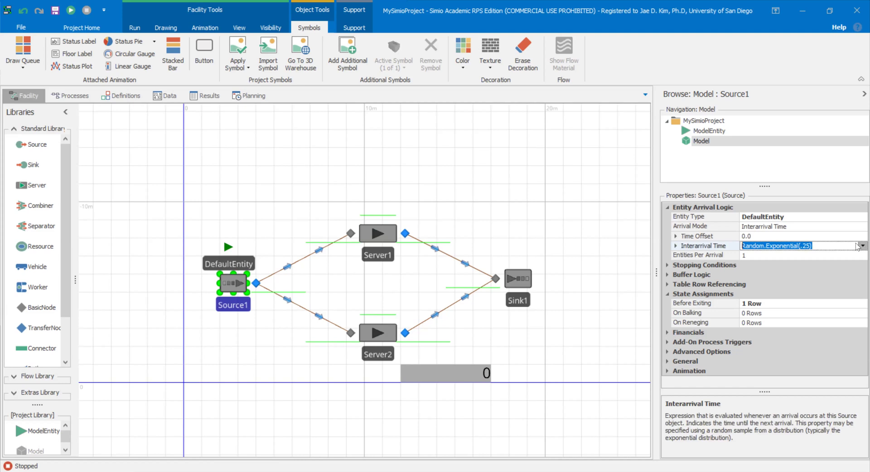
pyautogui.click(858, 245)
pyautogui.click(504, 258)
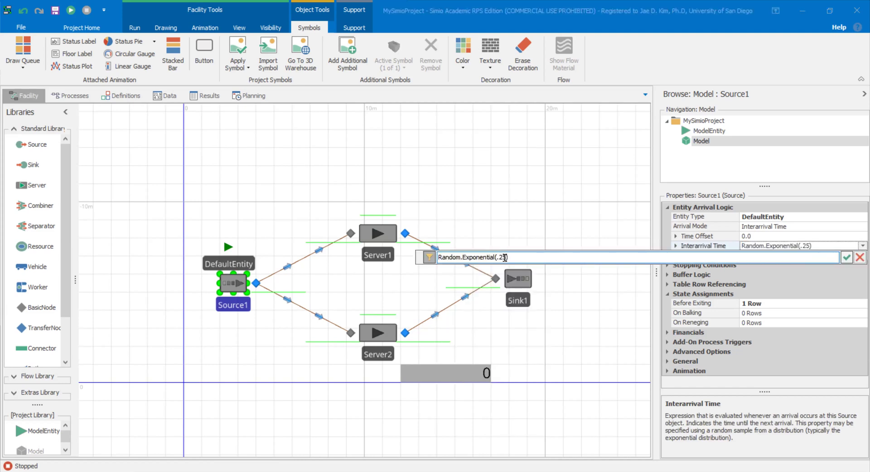
pyautogui.moveTo(507, 258); pyautogui.dragTo(496, 257)
pyautogui.press('Return')
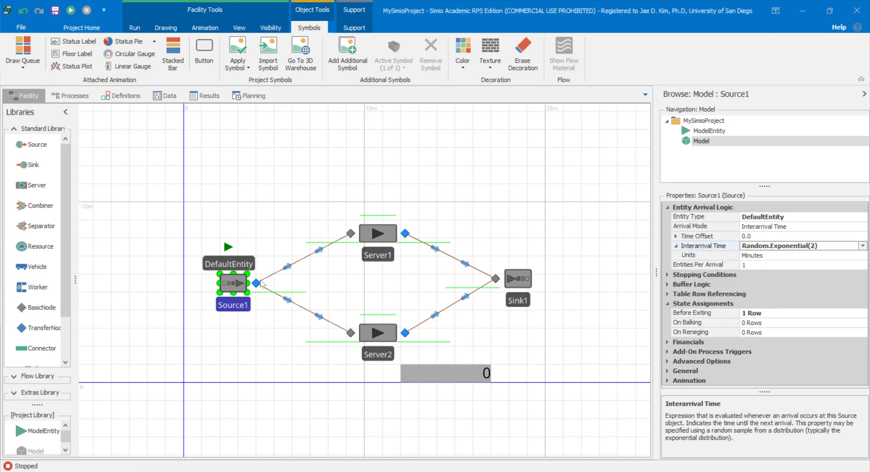
# - Run the model to check the queues and the TimeServ status label with the new arrival rate, and stop the run
pyautogui.click(218, 206)
pyautogui.click(76, 11)
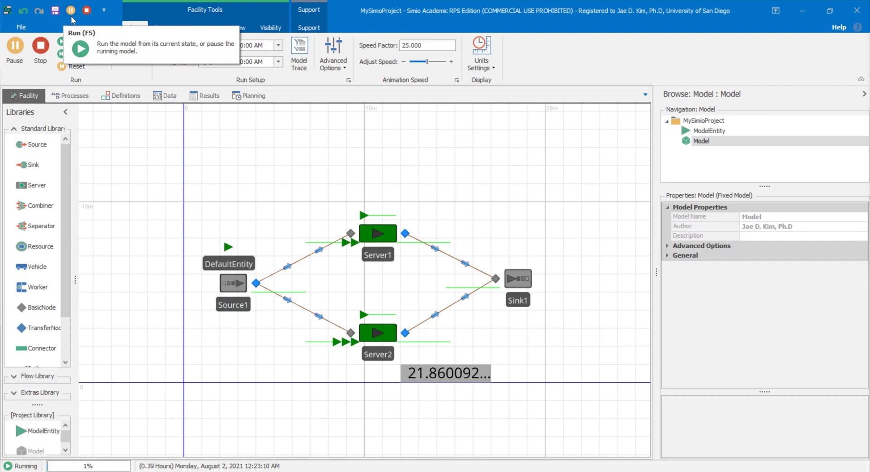
pyautogui.click(87, 10)
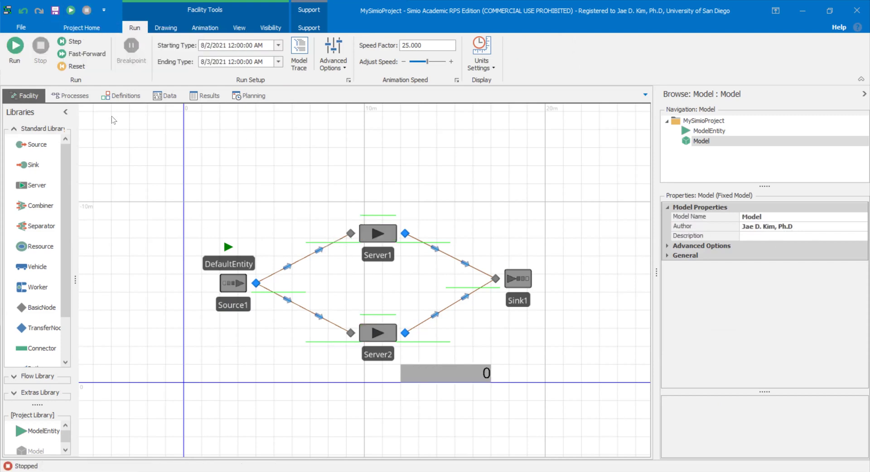
# - Set Source1's interarrival time to Random.Exponential(15) minutes and run the model briefly to check the TimeServ status label
pyautogui.click(243, 301)
pyautogui.click(815, 247)
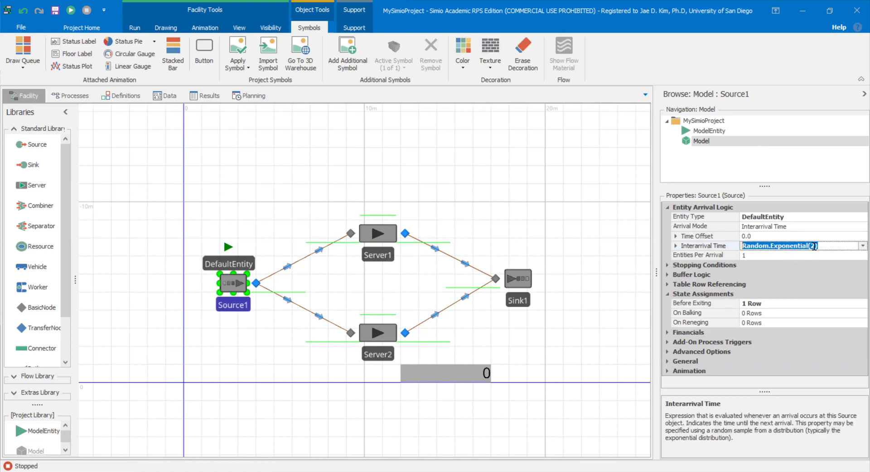
pyautogui.press('BackSpace')
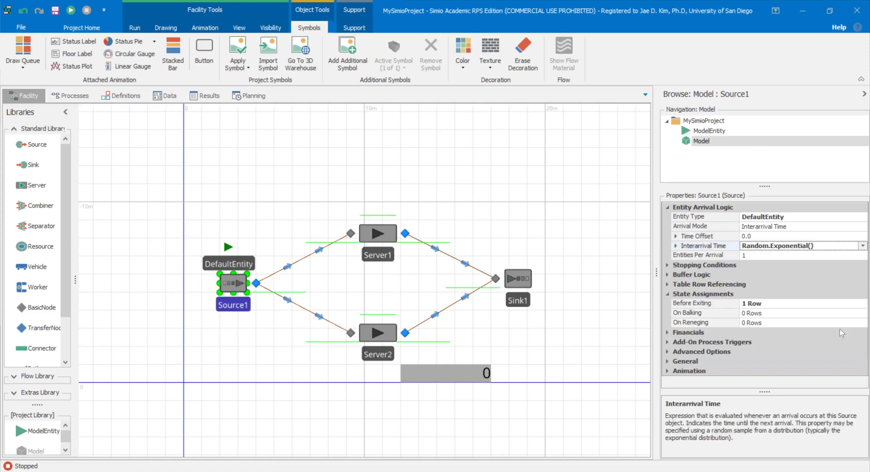
pyautogui.write('15')
pyautogui.click(69, 11)
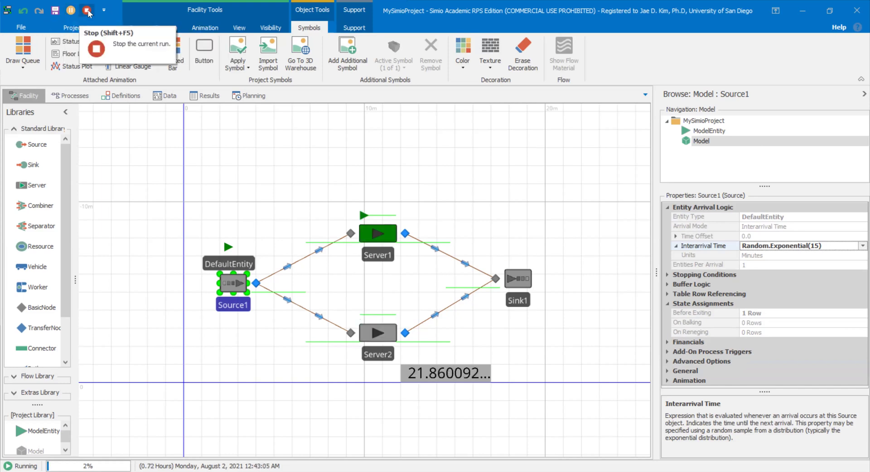
pyautogui.click(88, 12)
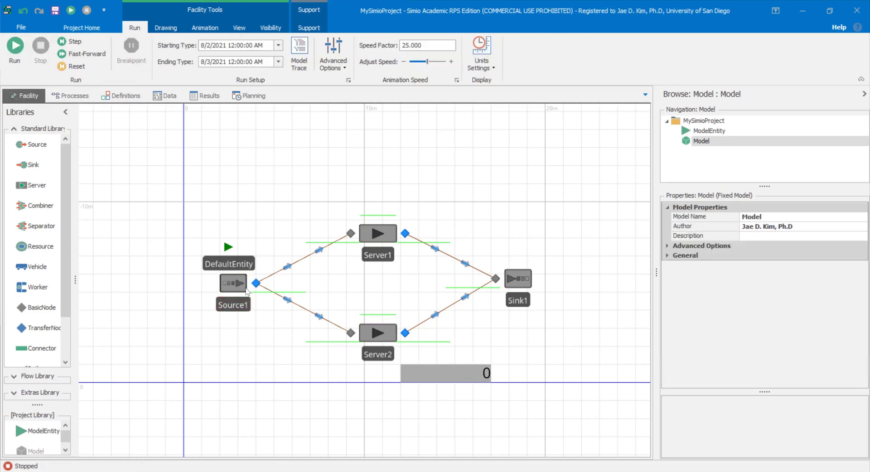
# - Shift Source1 slightly to the left and DefaultEntity slightly upward so that their symbols and name tags are clearly separated
pyautogui.moveTo(235, 289); pyautogui.dragTo(216, 253)
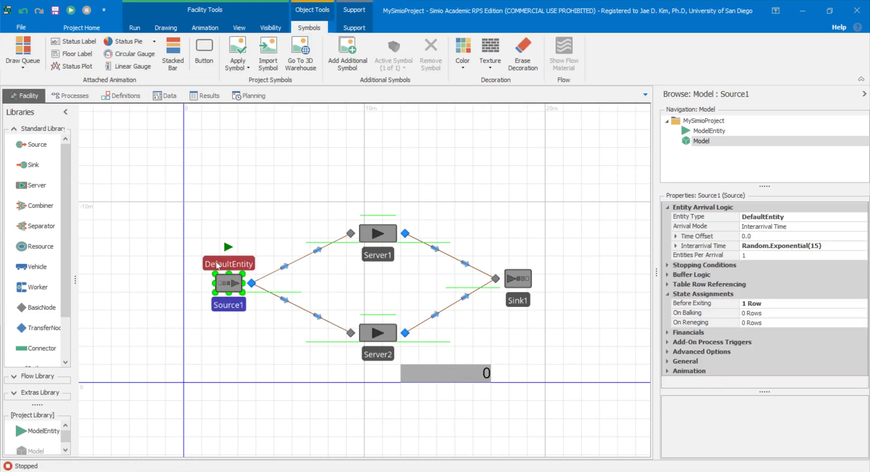
pyautogui.click(234, 292)
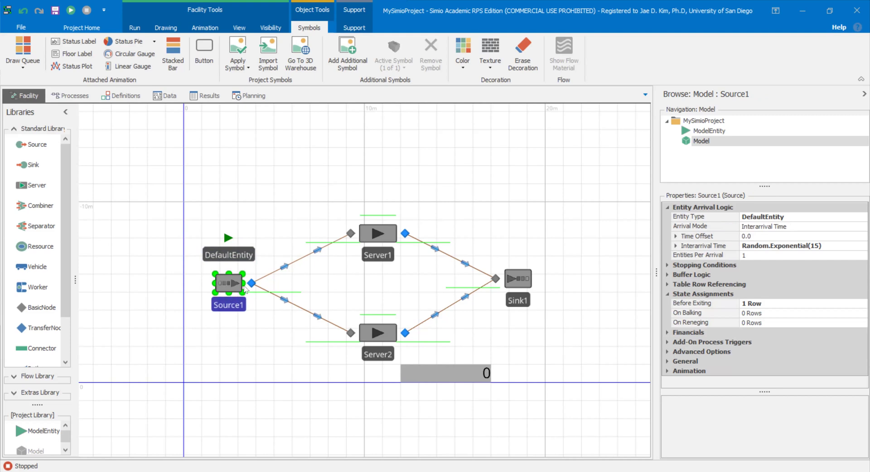
pyautogui.click(223, 215)
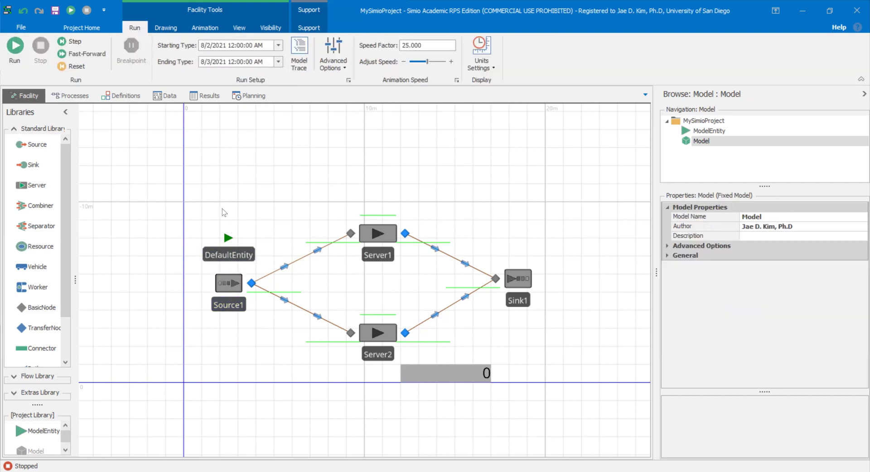
# - Add a real state variable to the model's definitions and name it DummyTimeServ
pyautogui.click(121, 105)
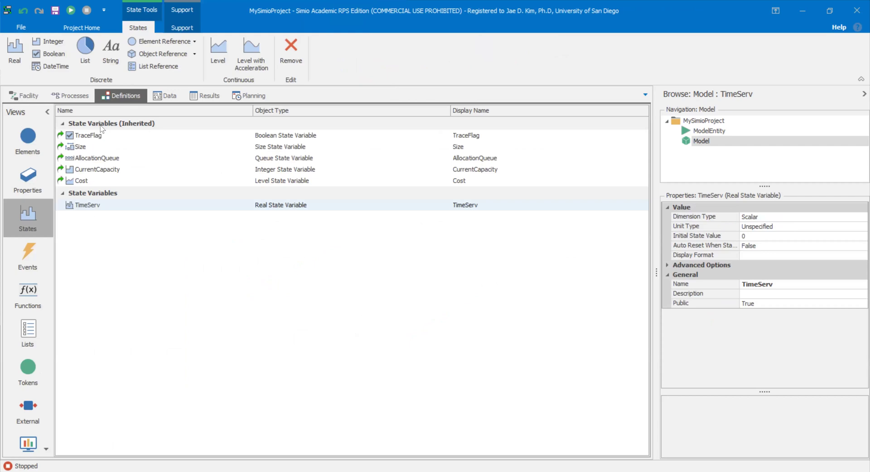
pyautogui.click(19, 54)
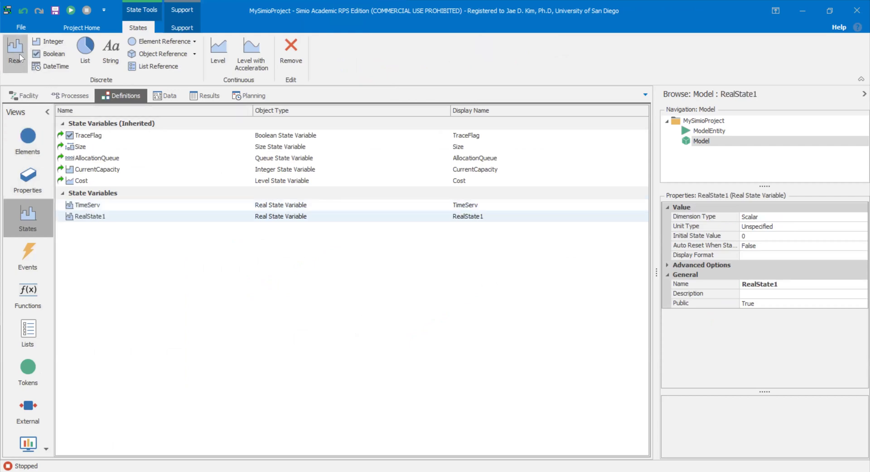
pyautogui.click(112, 216)
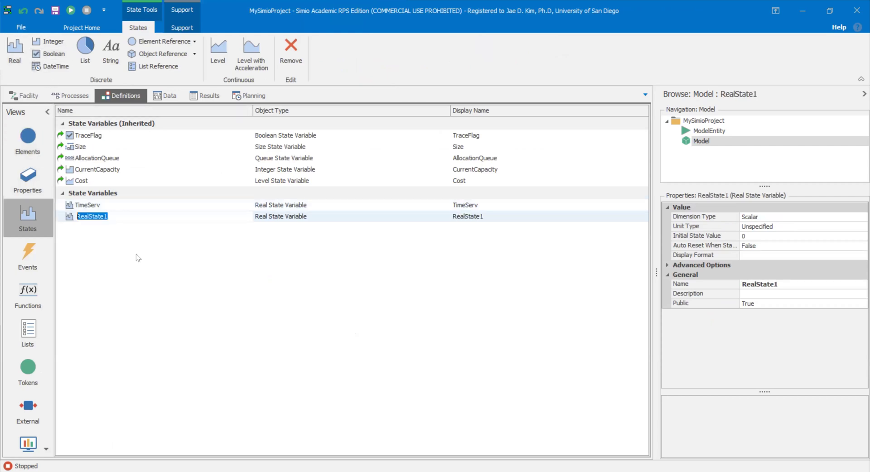
pyautogui.write('DummyS')
pyautogui.press('BackSpace')
pyautogui.write('Tis')
pyautogui.press('BackSpace')
pyautogui.write('meServ')
pyautogui.click(136, 253)
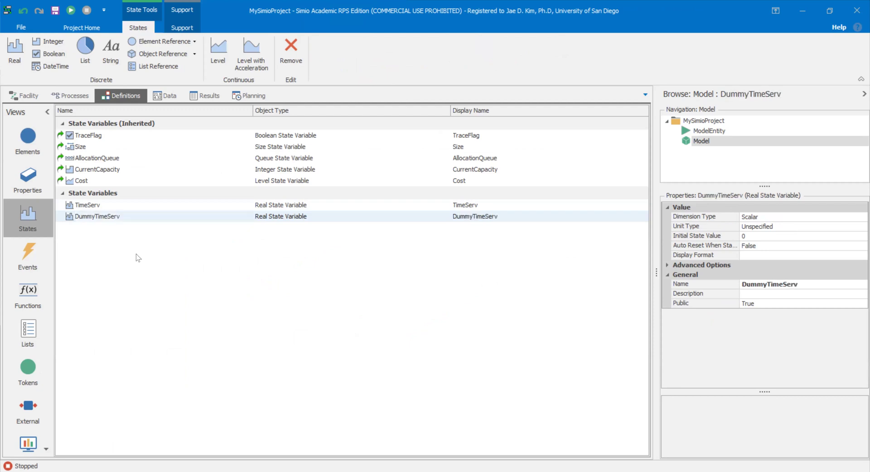
# - Rename the DummyTimeServ state variable to DummyVar
pyautogui.click(102, 217)
pyautogui.moveTo(96, 216); pyautogui.dragTo(157, 227)
pyautogui.write('Var')
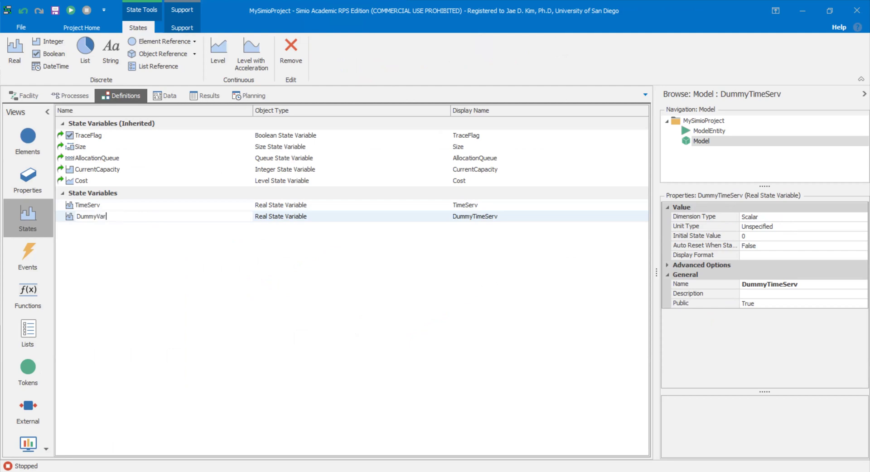
pyautogui.press('Return')
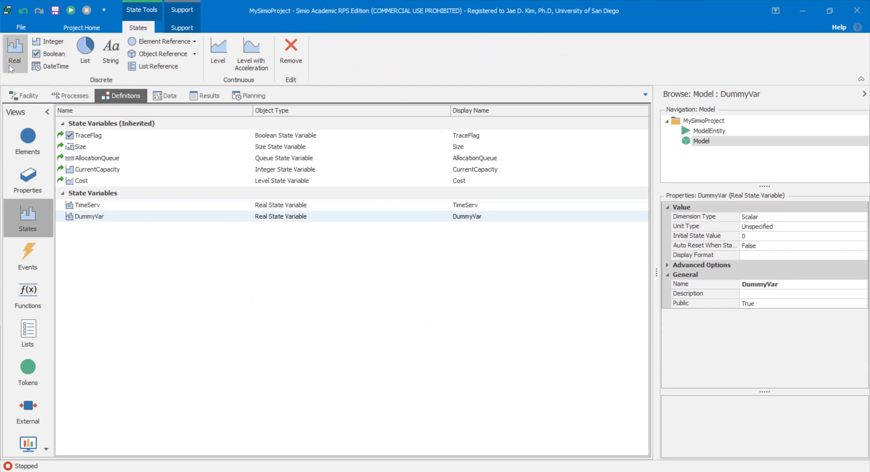
# - Place a status label about 4.5 m wide below Source1 in the facility view
pyautogui.click(27, 97)
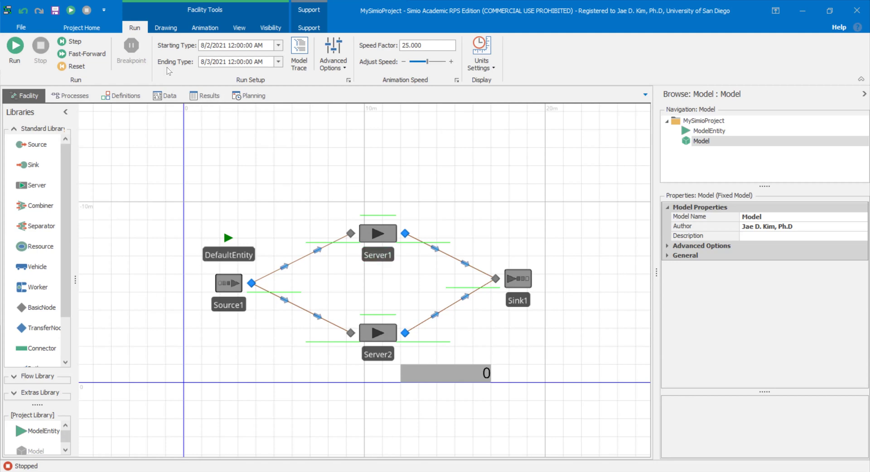
pyautogui.click(204, 28)
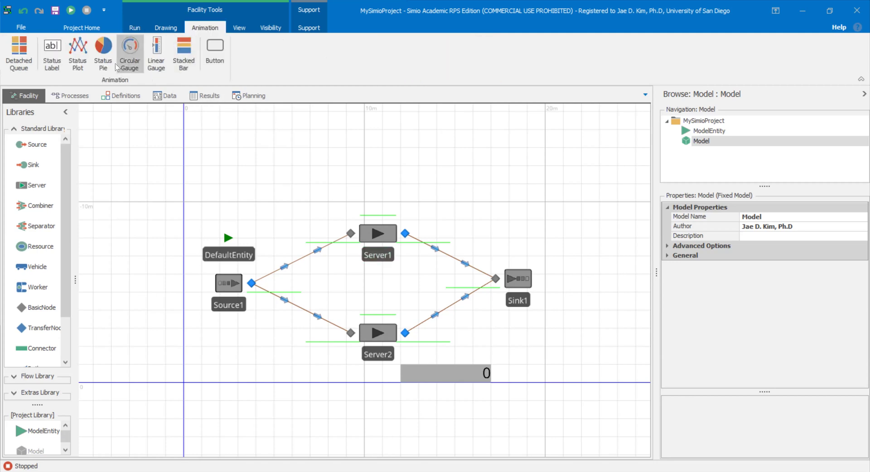
pyautogui.click(58, 66)
pyautogui.moveTo(202, 347); pyautogui.dragTo(244, 352)
pyautogui.click(229, 288)
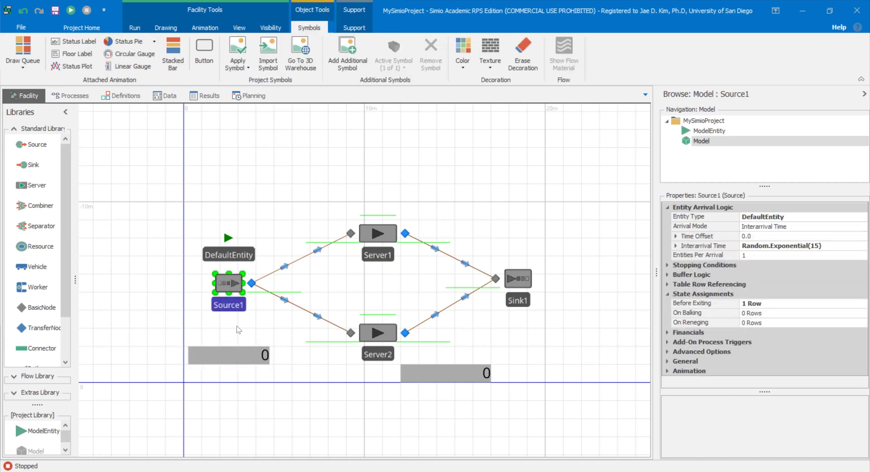
# - Set the expression of the status label below Source1 to DummyVar
pyautogui.click(234, 352)
pyautogui.click(856, 246)
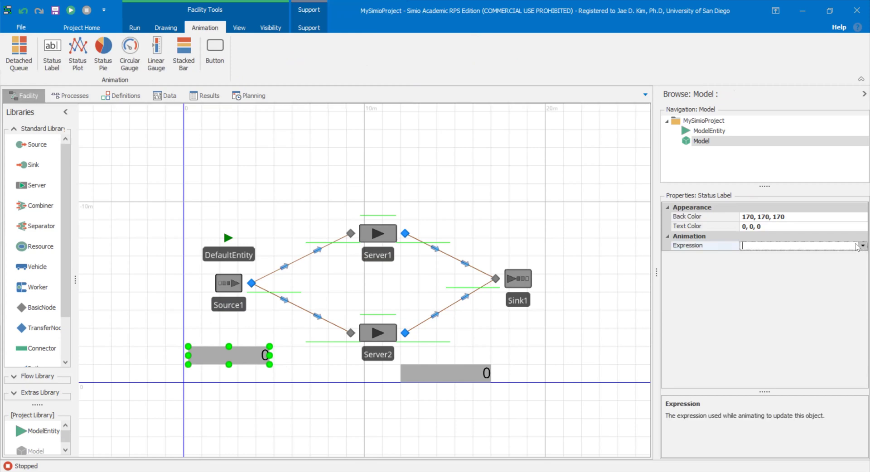
pyautogui.click(862, 245)
pyautogui.write('dummy')
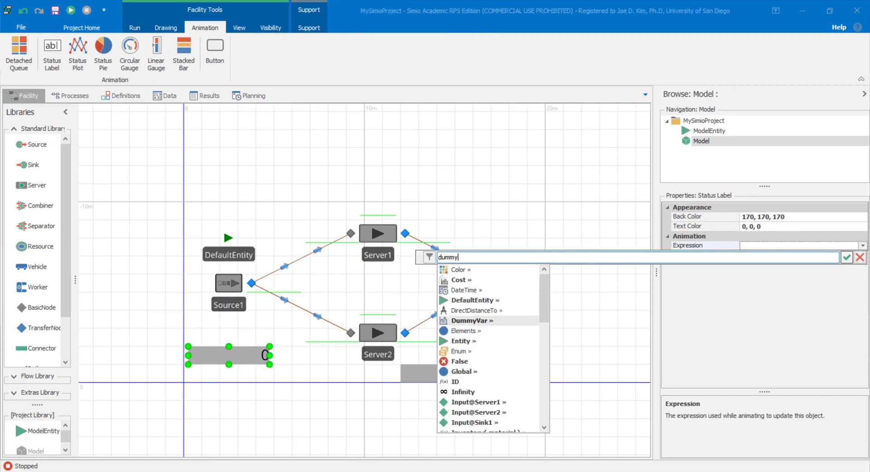
pyautogui.press('Return')
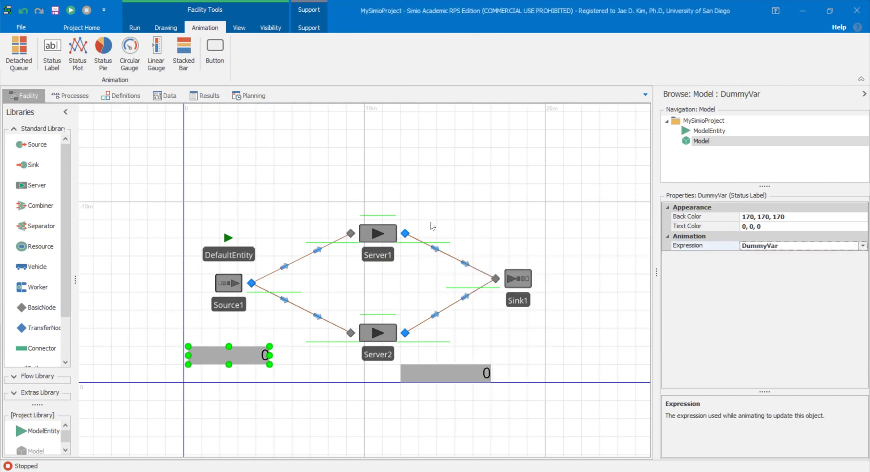
# - Add a second Before Exiting state assignment to Source1 with DummyVar as its state variable
pyautogui.click(234, 288)
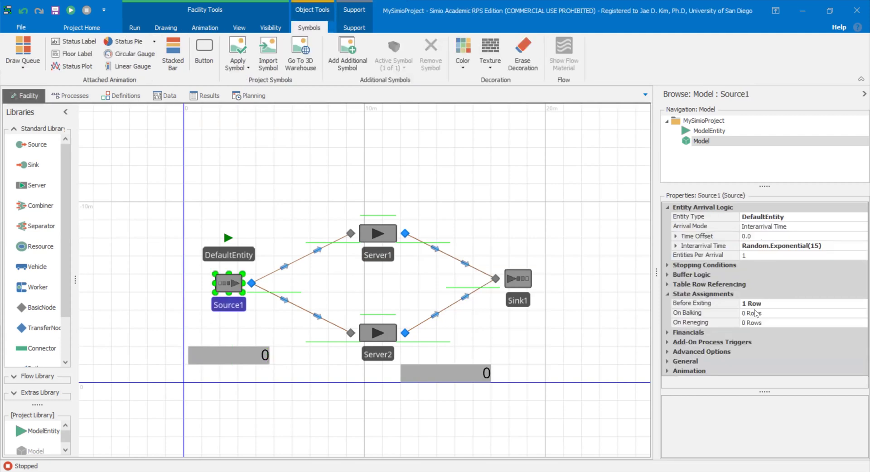
pyautogui.click(857, 304)
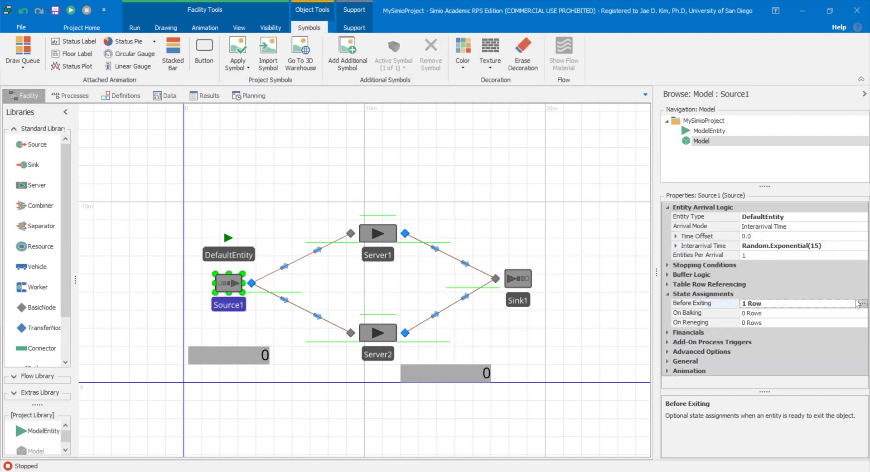
pyautogui.click(857, 303)
pyautogui.click(224, 351)
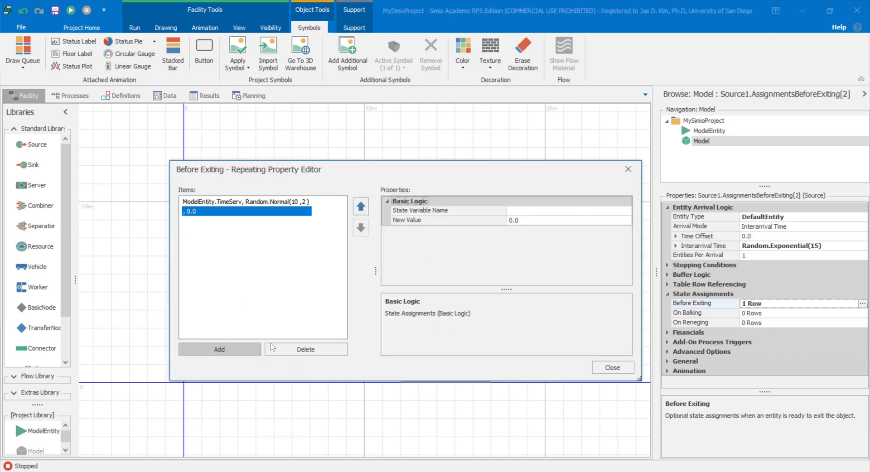
pyautogui.click(626, 210)
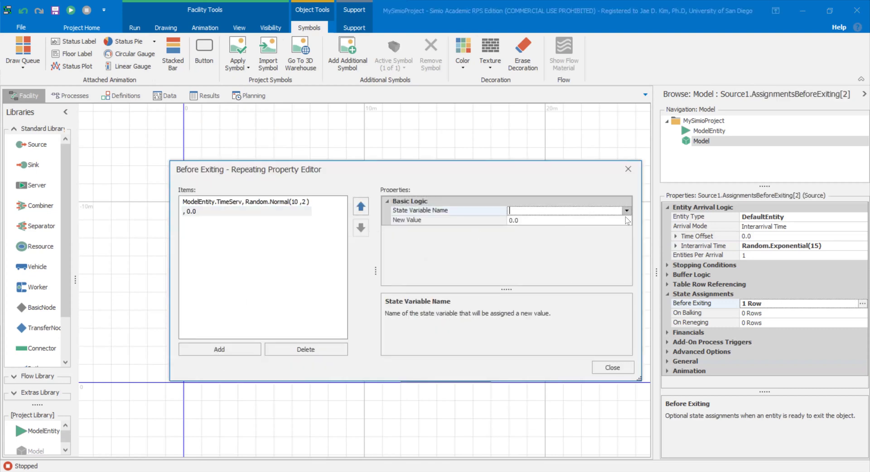
pyautogui.click(626, 210)
pyautogui.write('dumy')
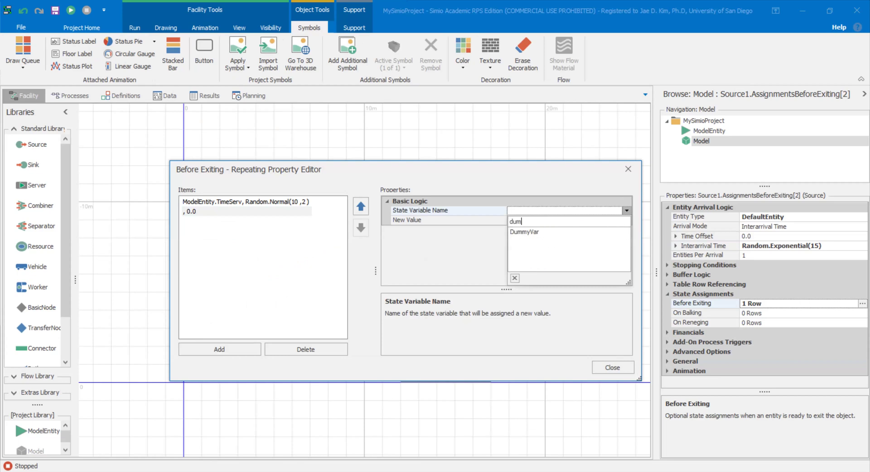
pyautogui.press('BackSpace')
pyautogui.press('BackSpace')
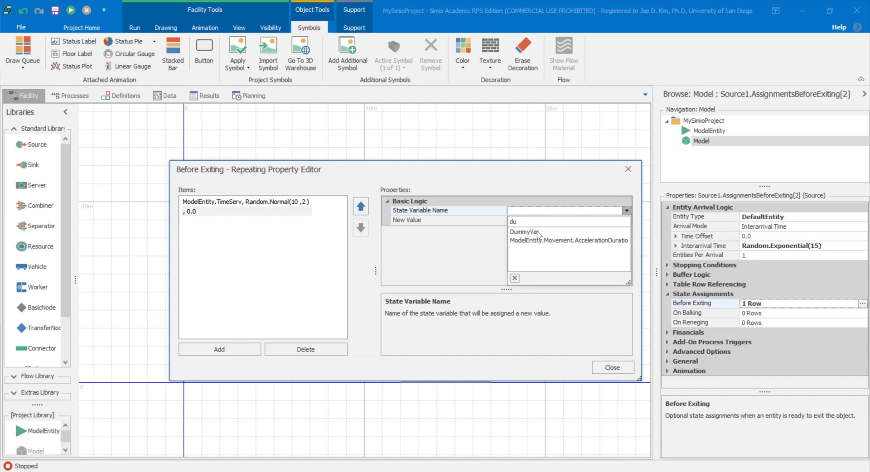
pyautogui.click(538, 233)
# - Set the new value of Source1's DummyVar state assignment to ModelEntity.TimeServ and close the Before Exiting editor
pyautogui.click(617, 220)
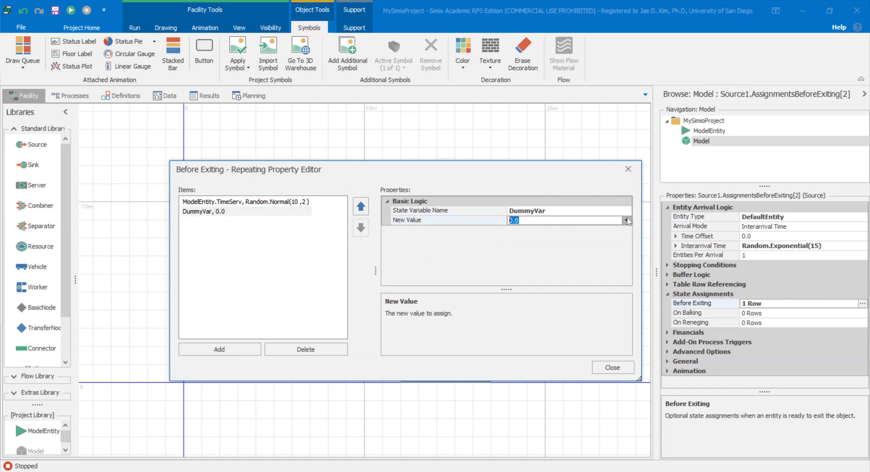
pyautogui.click(627, 220)
pyautogui.write('model')
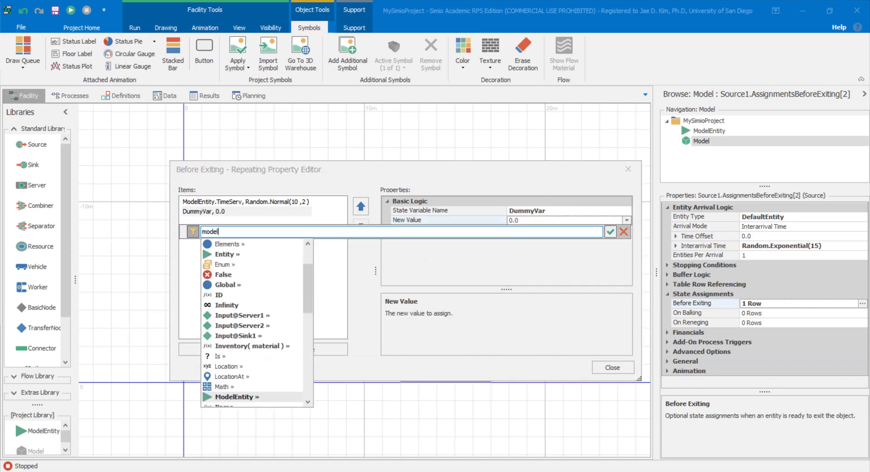
pyautogui.write('.time')
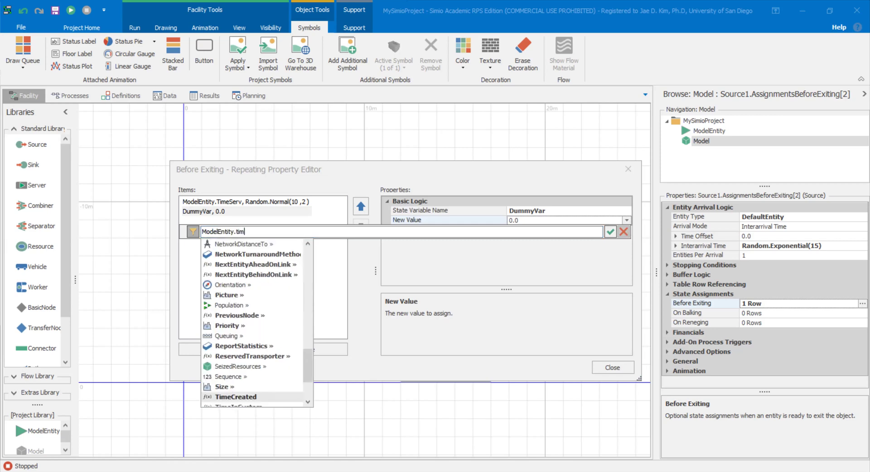
pyautogui.press('Down')
pyautogui.press('Down')
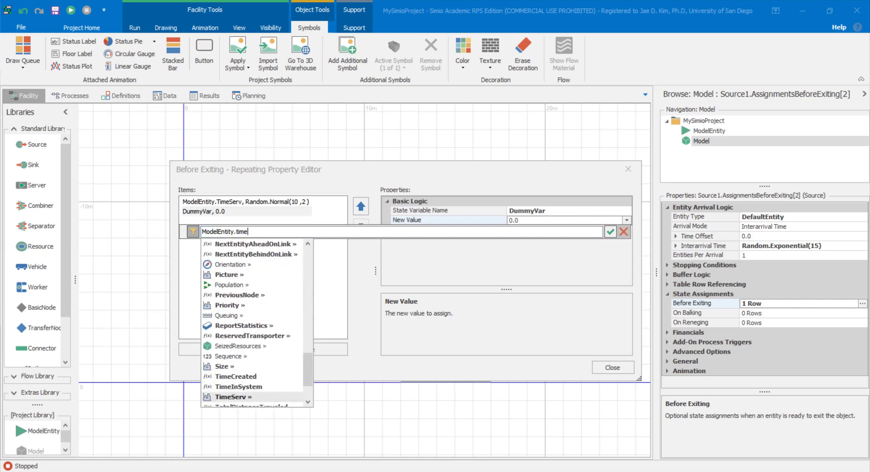
pyautogui.press('Return')
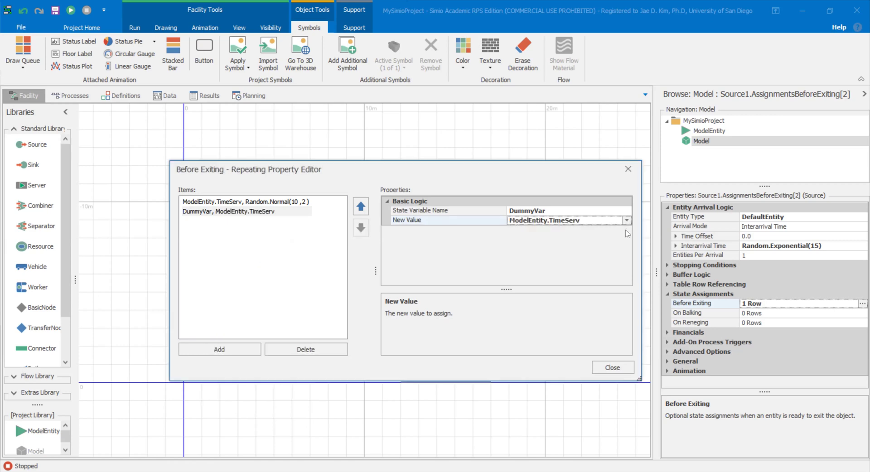
pyautogui.click(610, 365)
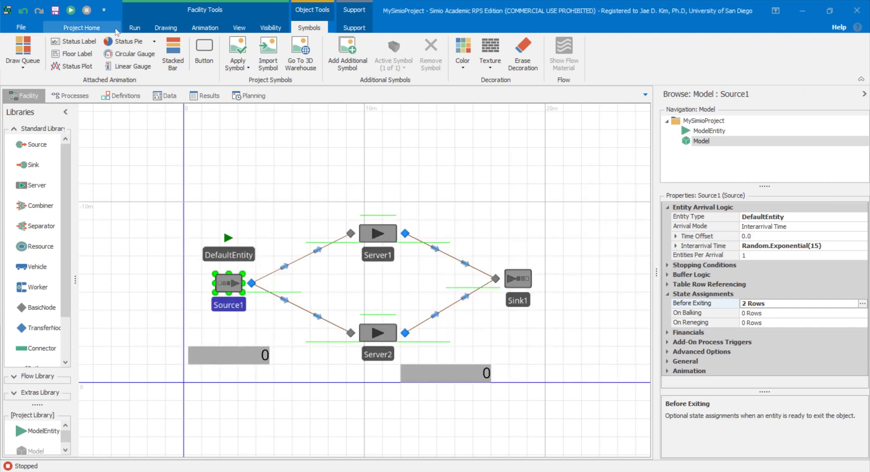
# - Set Source1's interarrival time to Random.Exponential(20)
pyautogui.click(135, 29)
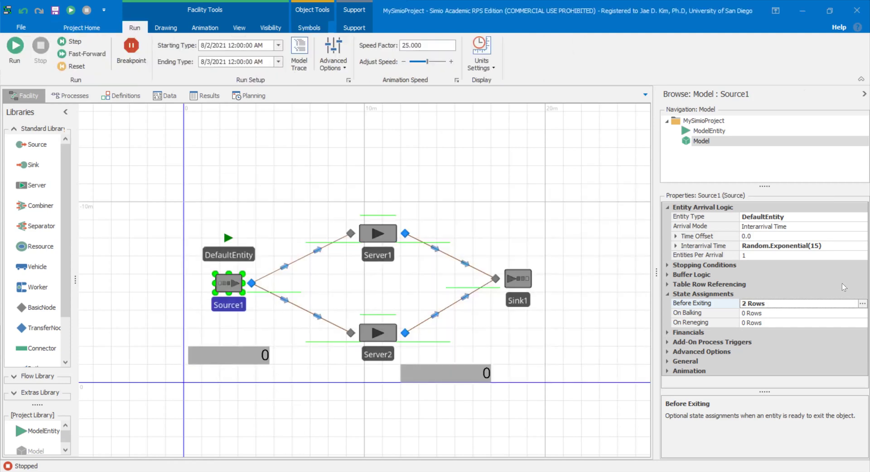
pyautogui.click(814, 249)
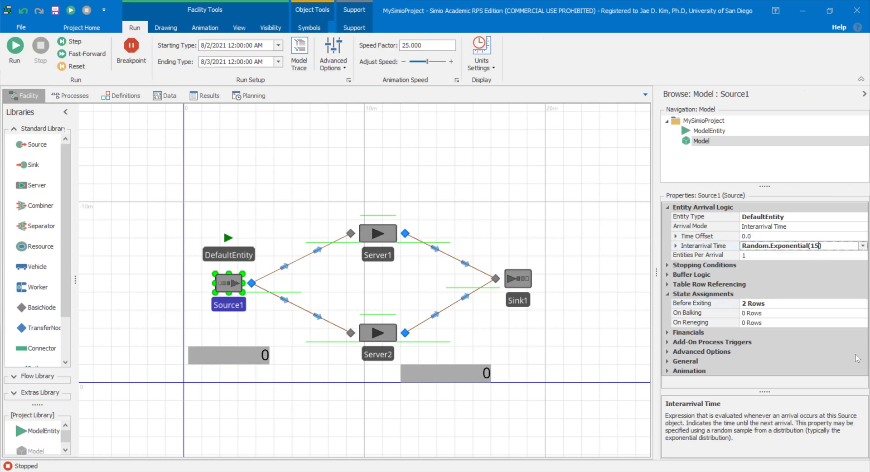
pyautogui.press('BackSpace')
pyautogui.press('BackSpace')
pyautogui.write('20')
pyautogui.press('Return')
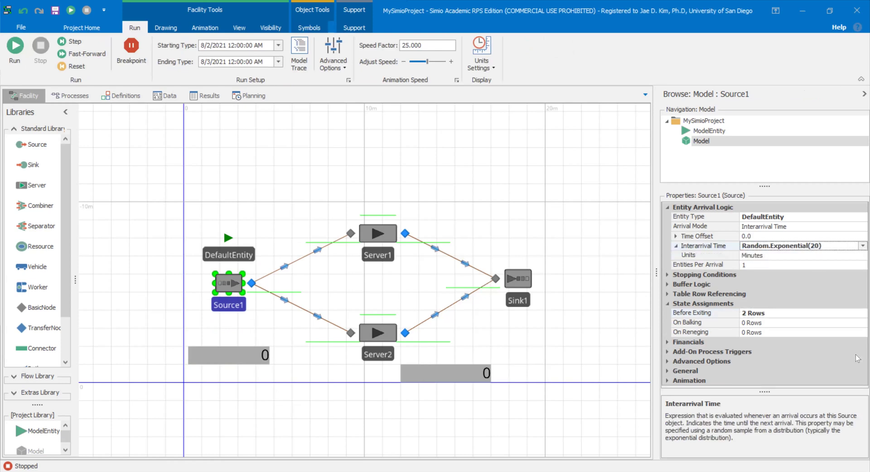
# - Move the DummyVar status label up closer to Source1 and the TimeServ status label slightly up beside Server2
pyautogui.moveTo(239, 357); pyautogui.dragTo(237, 334)
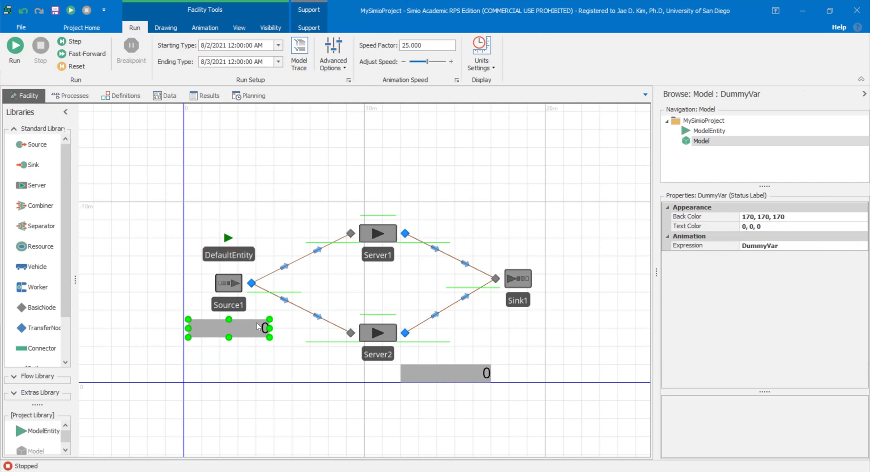
pyautogui.moveTo(464, 371); pyautogui.dragTo(472, 363)
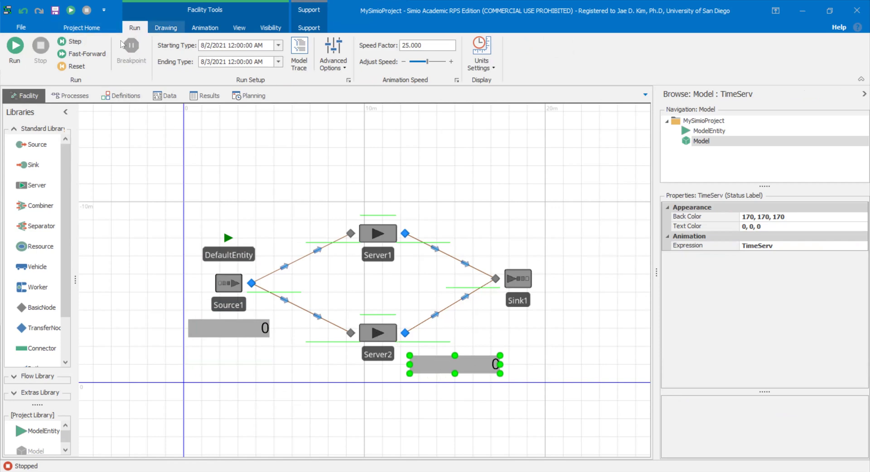
# - Run the simulation, pause it at about 0.28 hours, and compare the DummyVar and TimeServ status labels
pyautogui.click(13, 56)
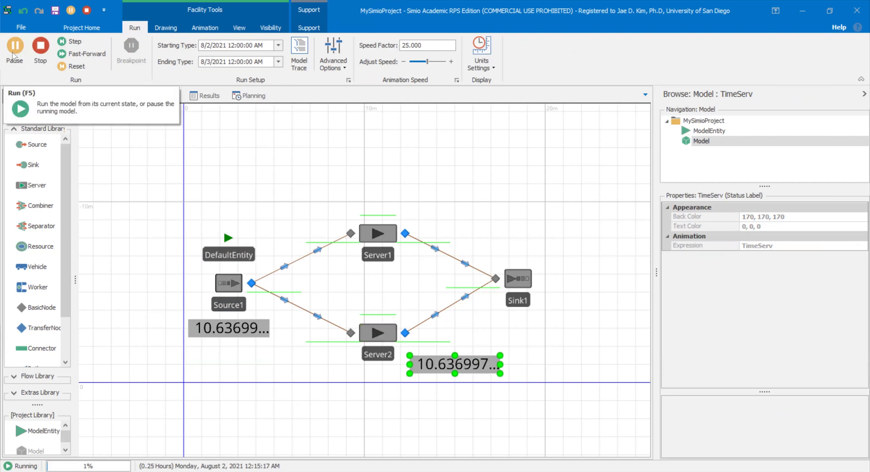
pyautogui.click(14, 54)
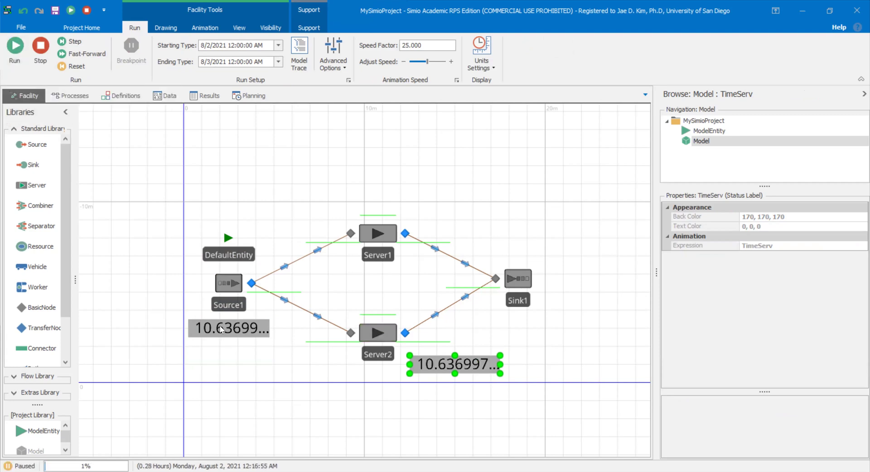
pyautogui.click(251, 334)
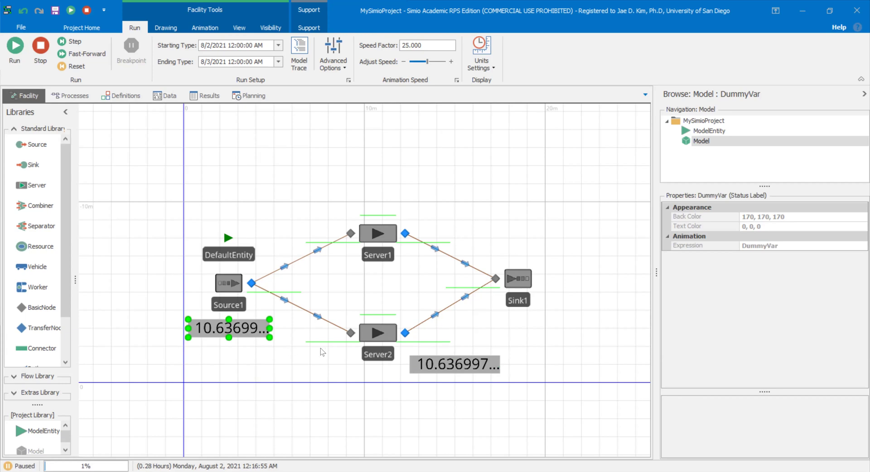
pyautogui.click(421, 371)
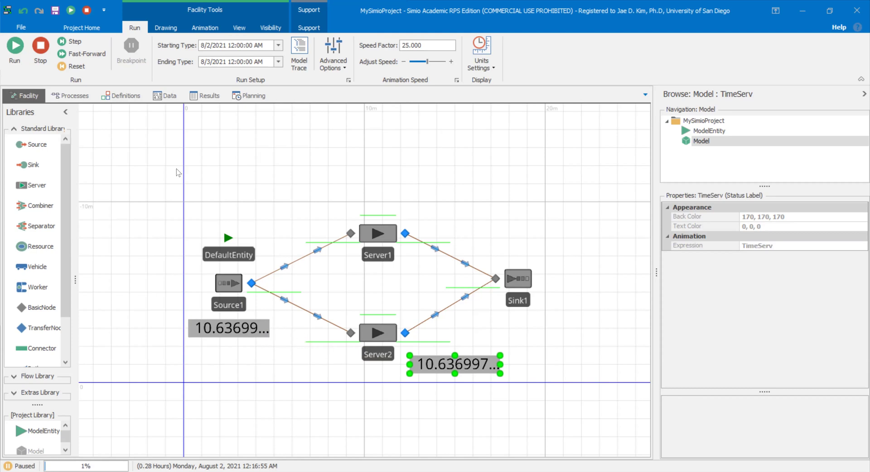
pyautogui.click(234, 333)
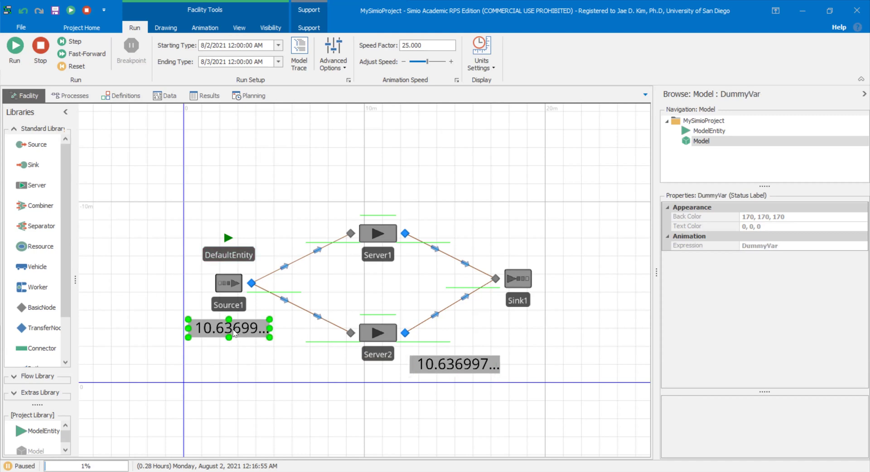
# - Resume the simulation, pause it at about 0.72 hours, and check the TimeServ label against DummyVar
pyautogui.click(18, 50)
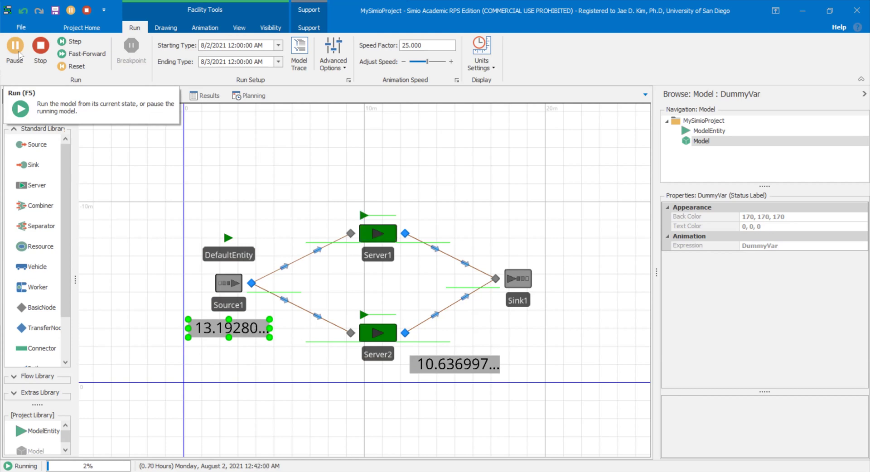
pyautogui.click(18, 51)
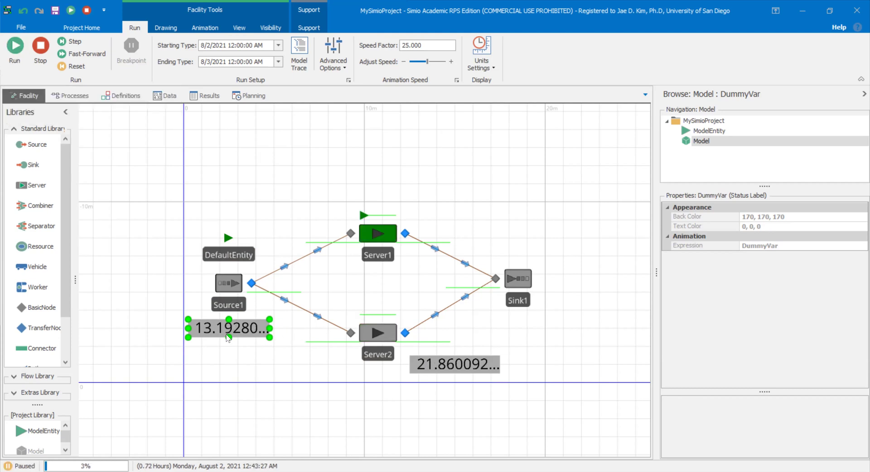
pyautogui.click(440, 369)
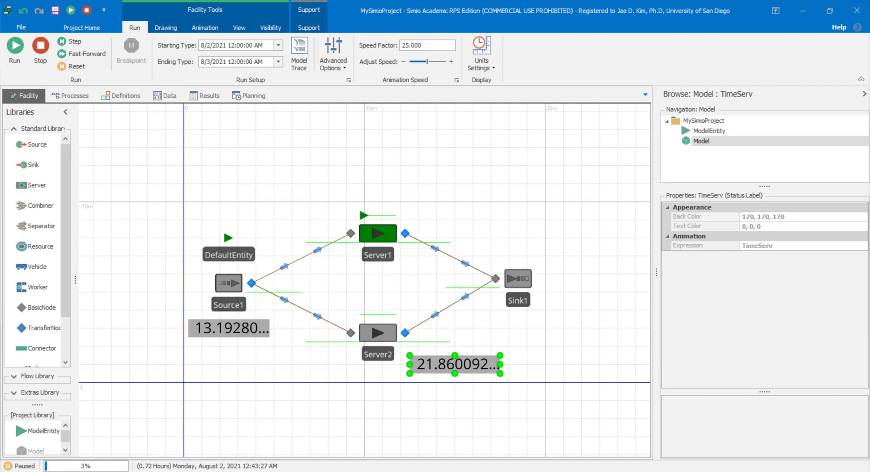
# - Advance the simulation in two runs, pausing at about 1.04 and 1.20 hours, to check how TimeServ accumulates the DummyVar values
pyautogui.click(13, 55)
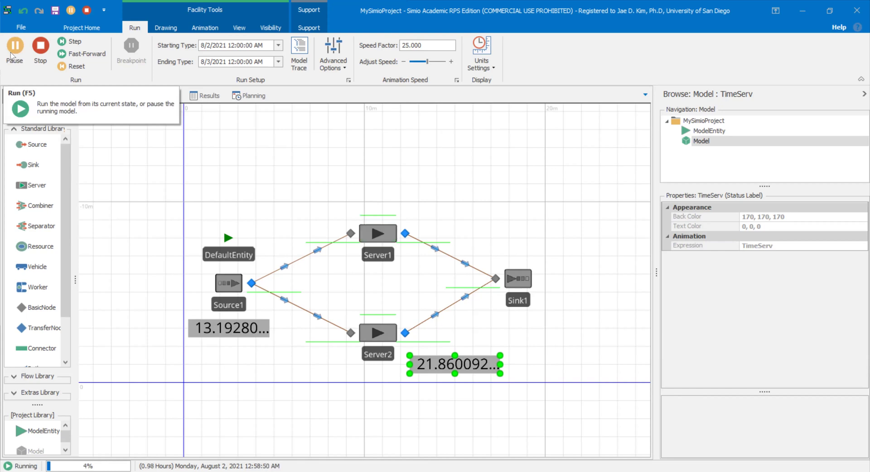
pyautogui.click(12, 54)
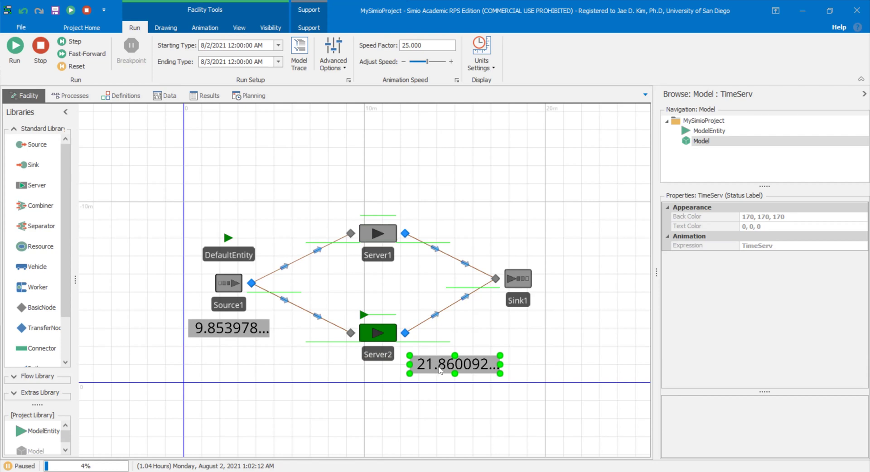
pyautogui.click(14, 46)
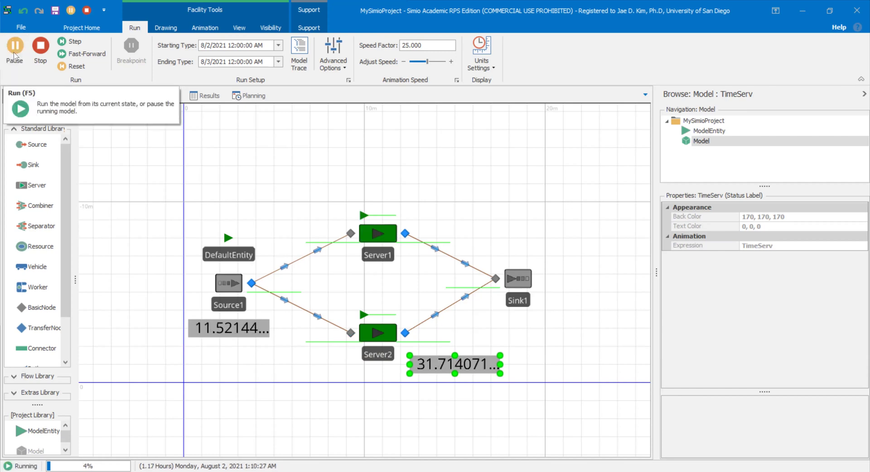
pyautogui.click(14, 46)
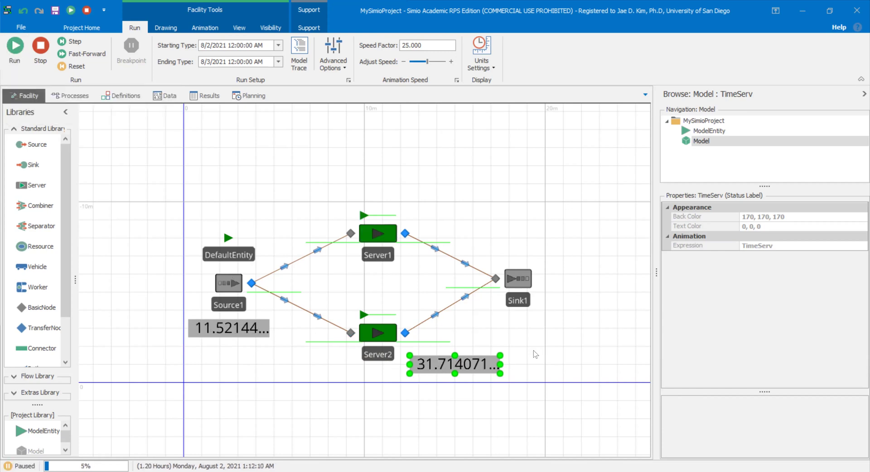